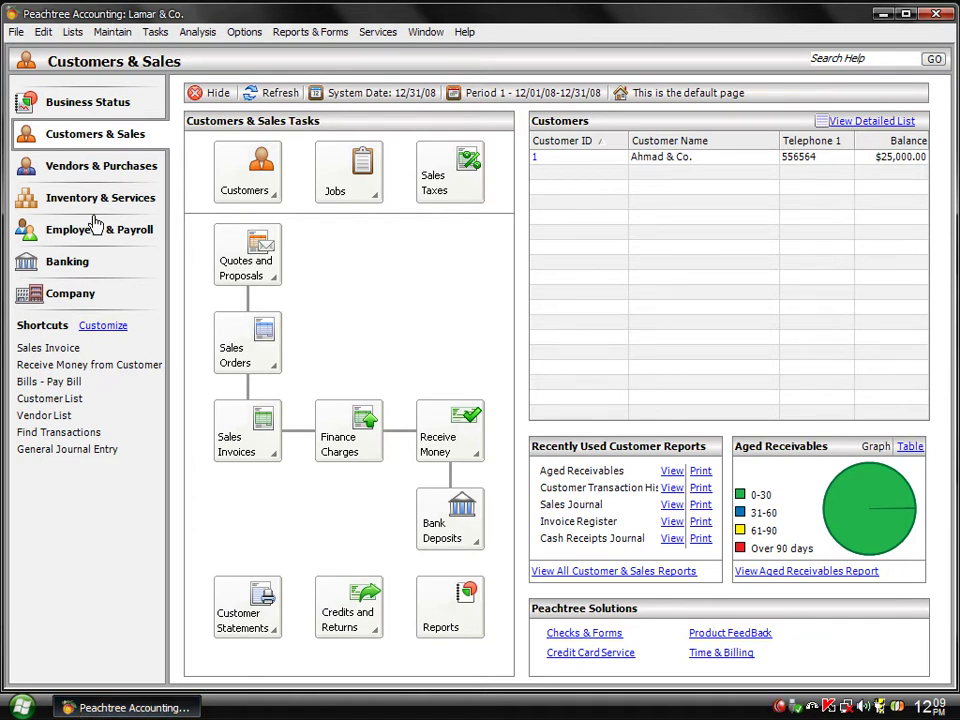
- Start a new vendor record with the ID Saletax-01 and the name Sales Tax Authority
{"action": "left_click", "coordinate": [126, 37]}
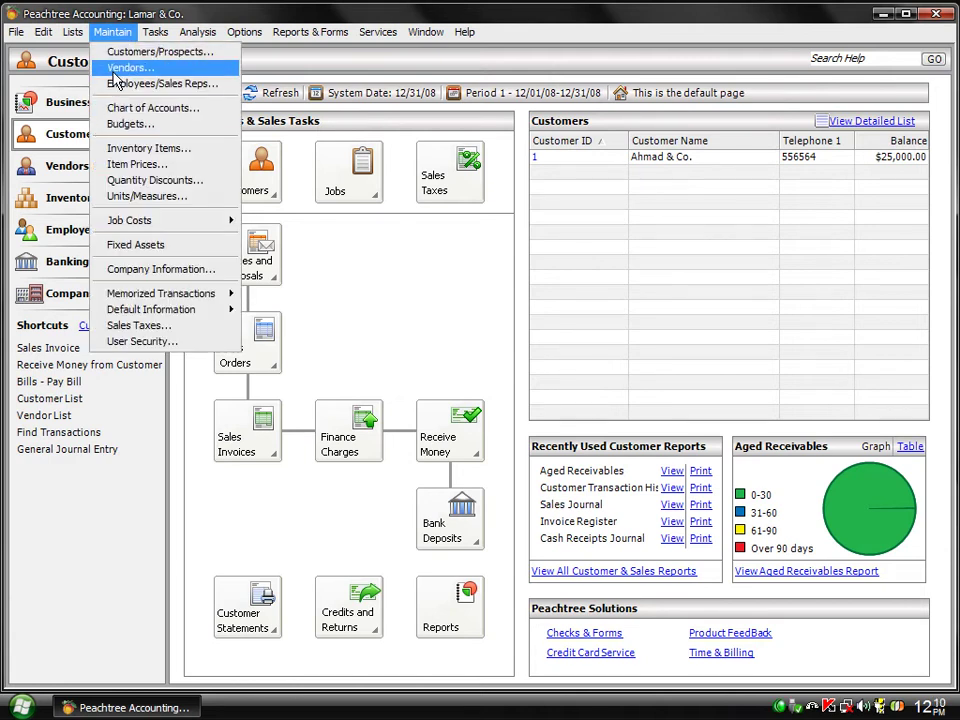
{"action": "left_click", "coordinate": [115, 70]}
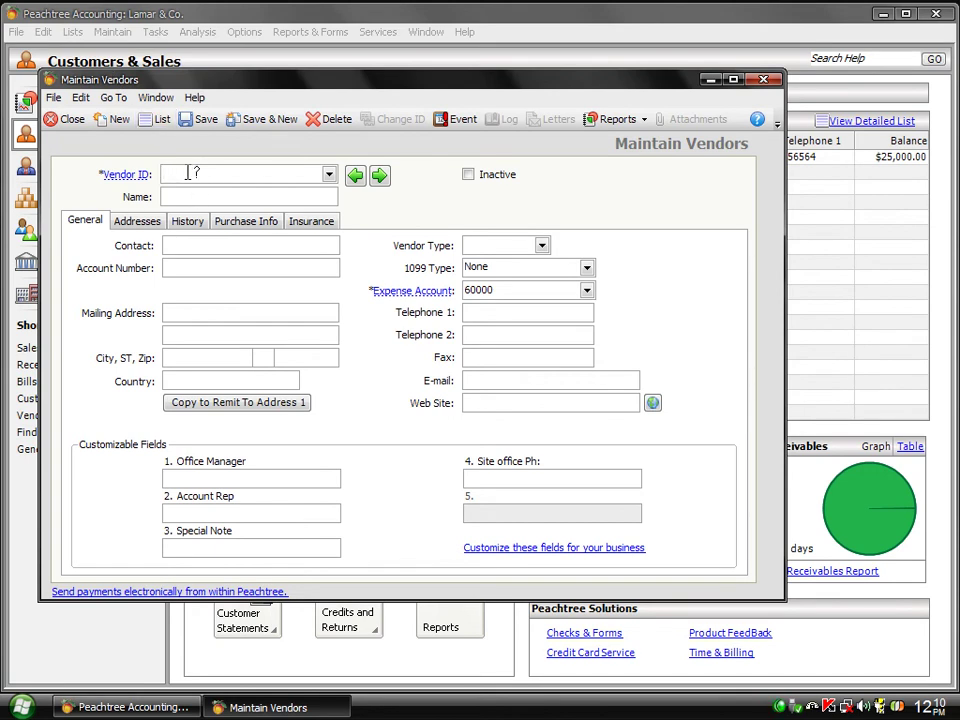
{"action": "type", "text": "Saletax-01"}
{"action": "key", "text": "Tab"}
{"action": "type", "text": "Ssa"}
{"action": "key", "text": "BackSpace"}
{"action": "key", "text": "BackSpace"}
{"action": "type", "text": "ales Ta"}
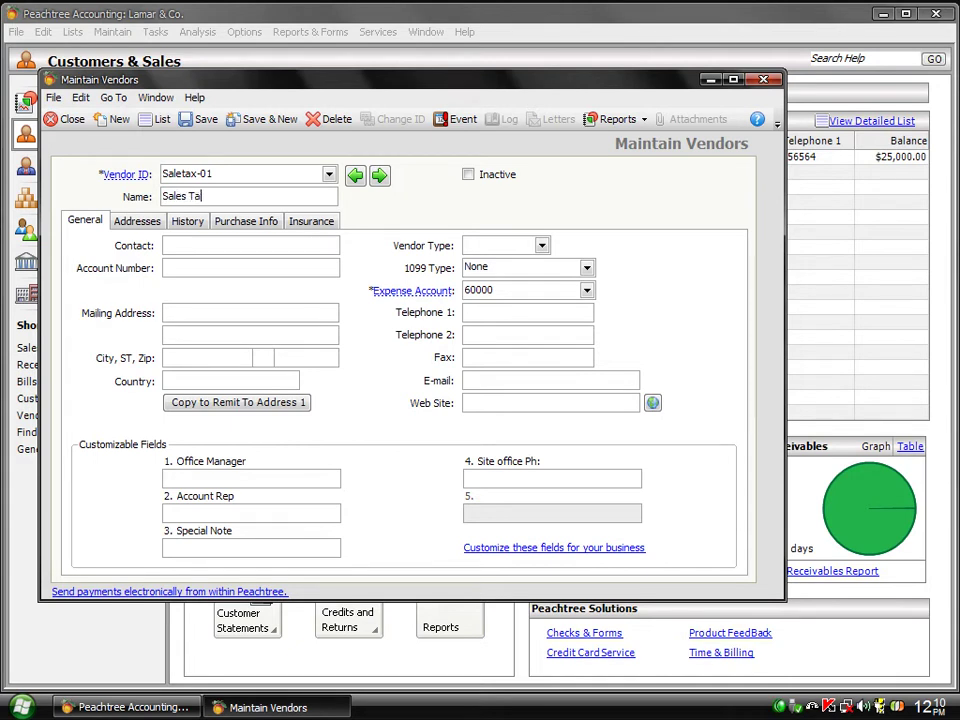
{"action": "type", "text": "x Authority"}
- Fill in the contact's name for the Sales Tax Authority vendor, save the record and close it
{"action": "left_click", "coordinate": [237, 245]}
{"action": "type", "text": "Ahmad"}
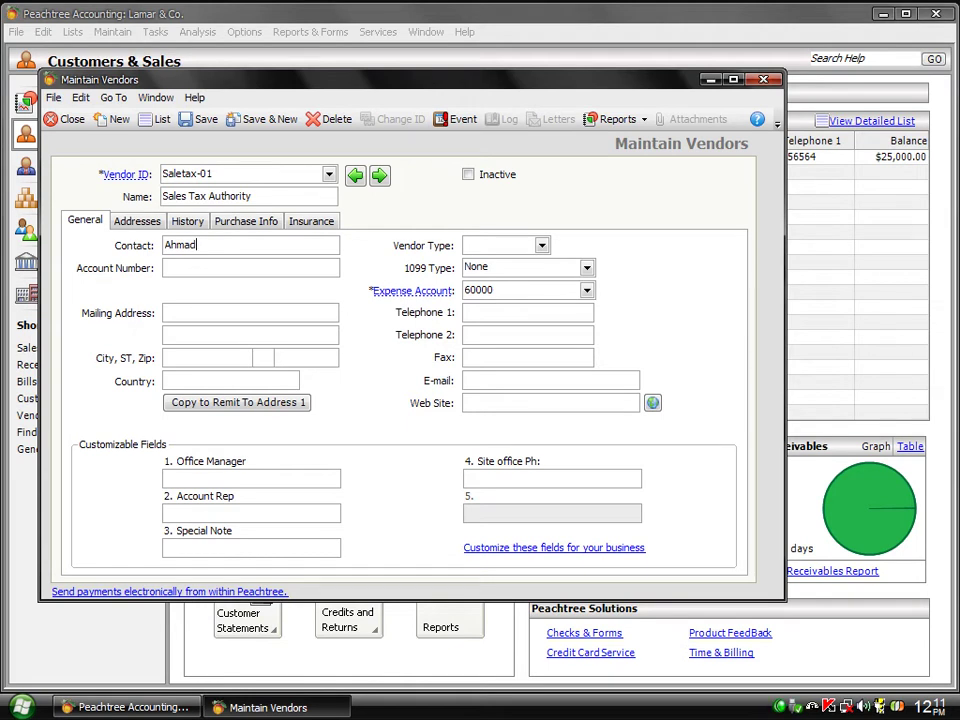
{"action": "left_click", "coordinate": [185, 125]}
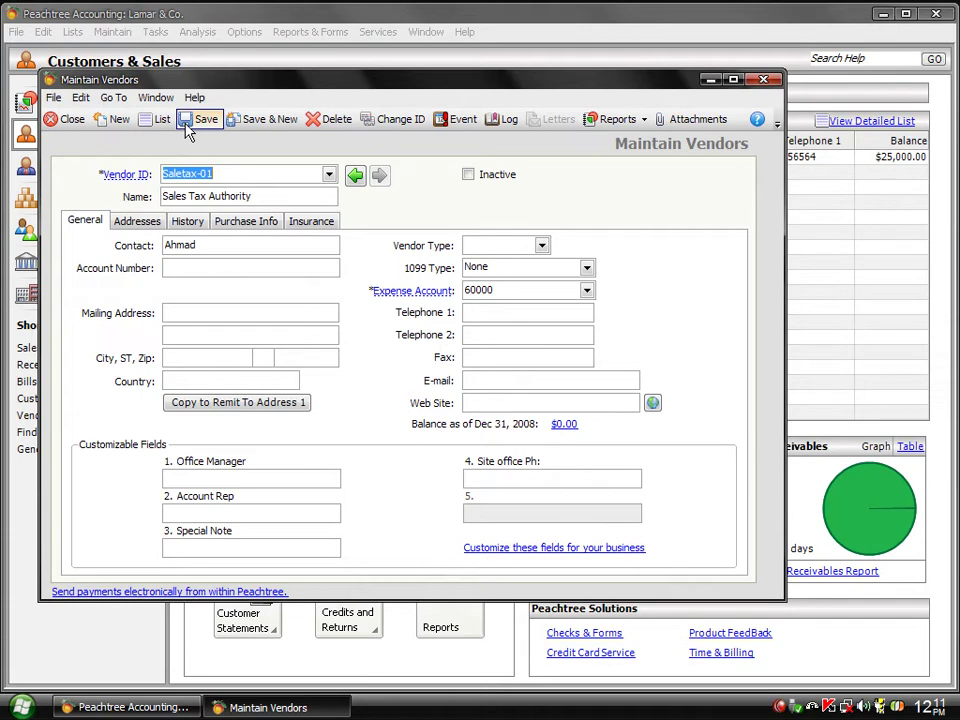
{"action": "left_click", "coordinate": [66, 120]}
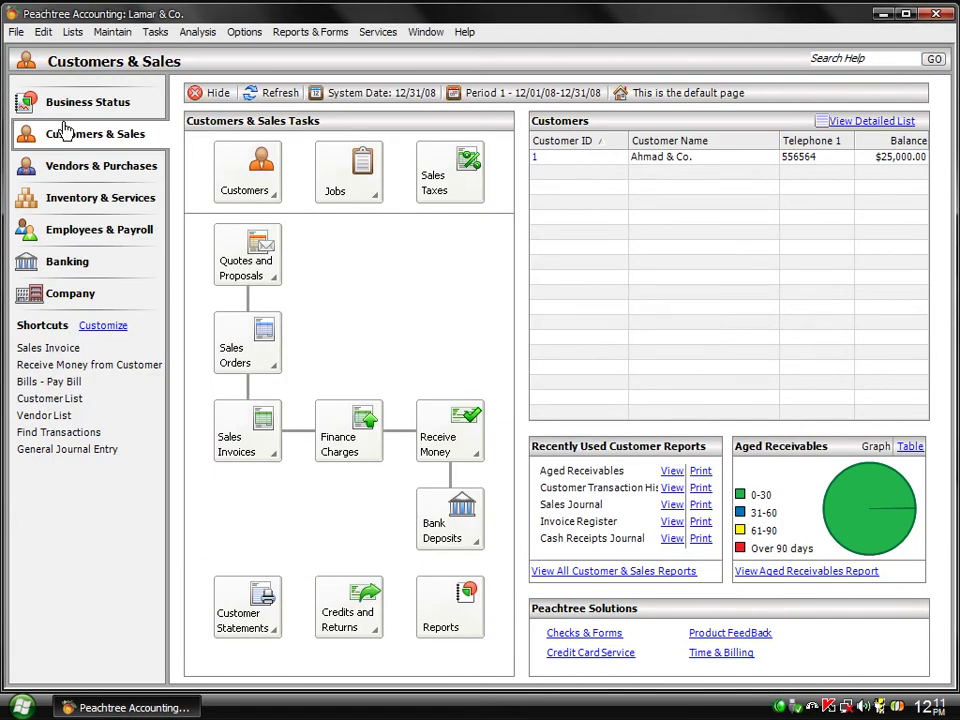
- Search the chart of accounts for "sal" to look up the sales tax liability account, and close the chart of accounts
{"action": "left_click", "coordinate": [112, 40]}
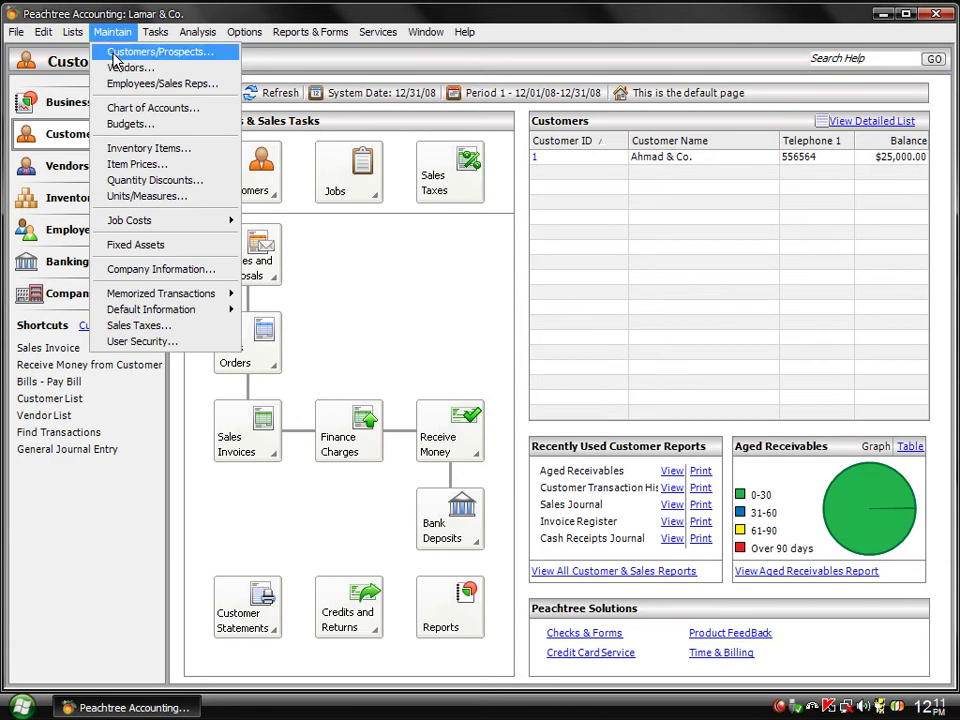
{"action": "left_click", "coordinate": [118, 110]}
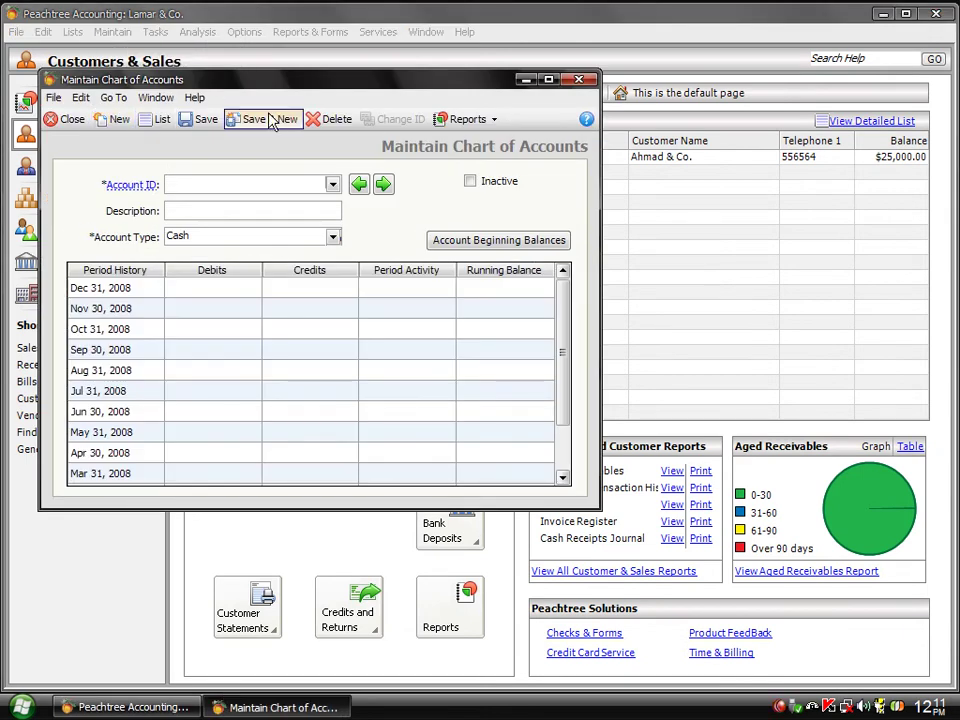
{"action": "left_click", "coordinate": [332, 185]}
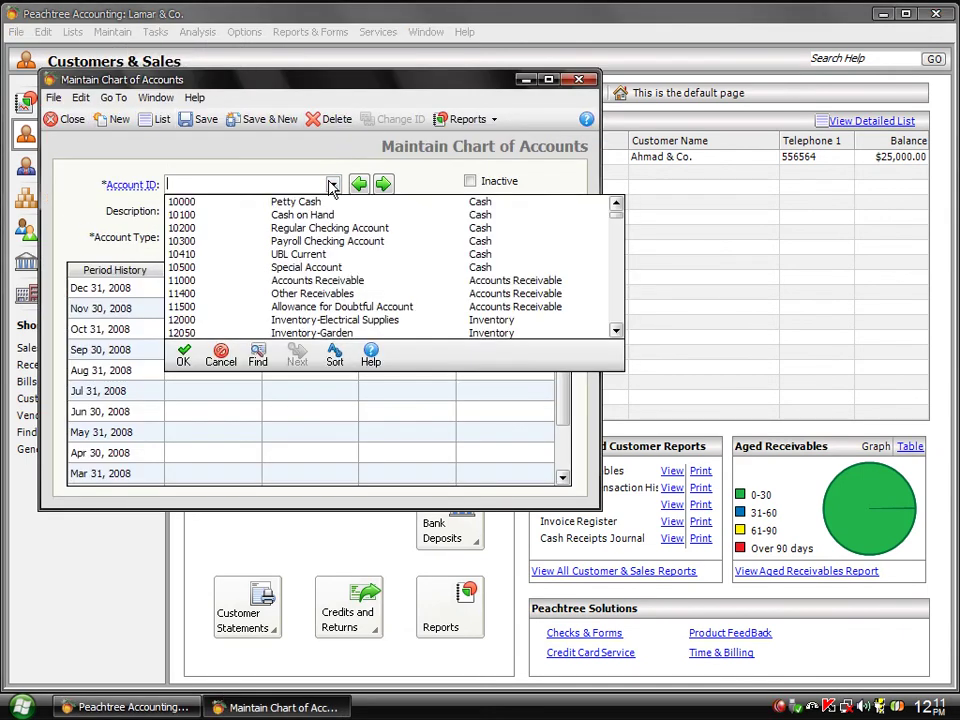
{"action": "left_click", "coordinate": [257, 360]}
{"action": "type", "text": "sal"}
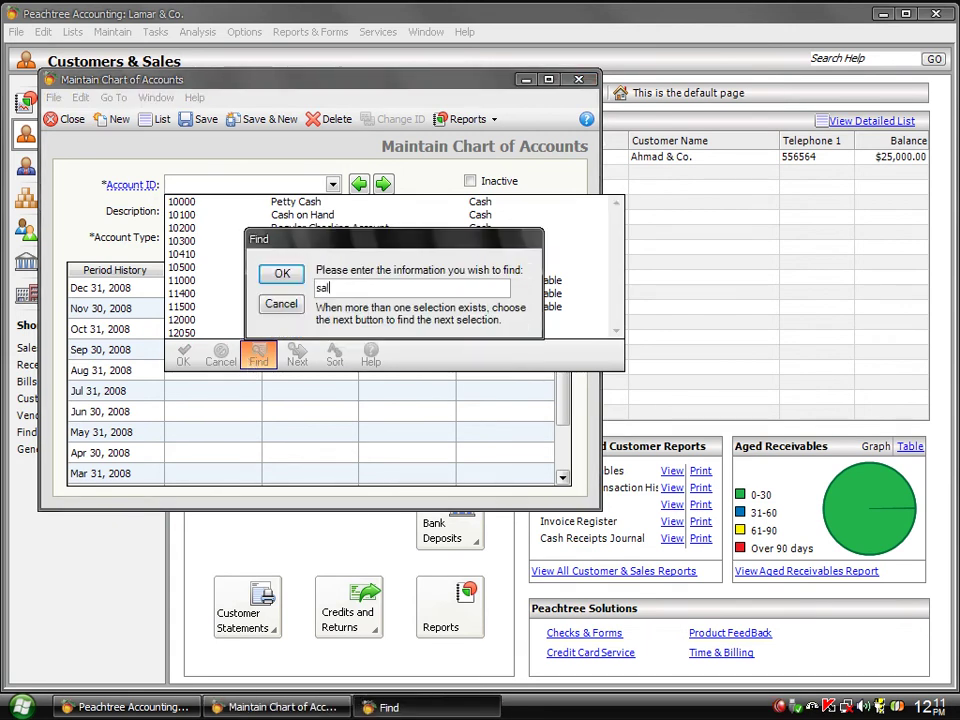
{"action": "key", "text": "Return"}
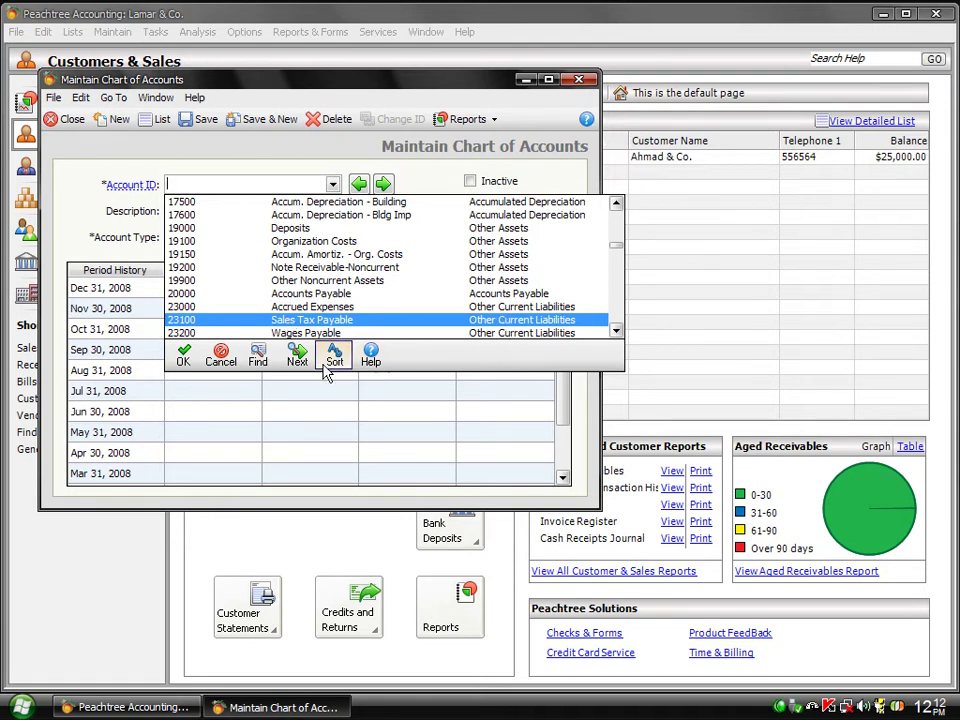
{"action": "left_click", "coordinate": [579, 80]}
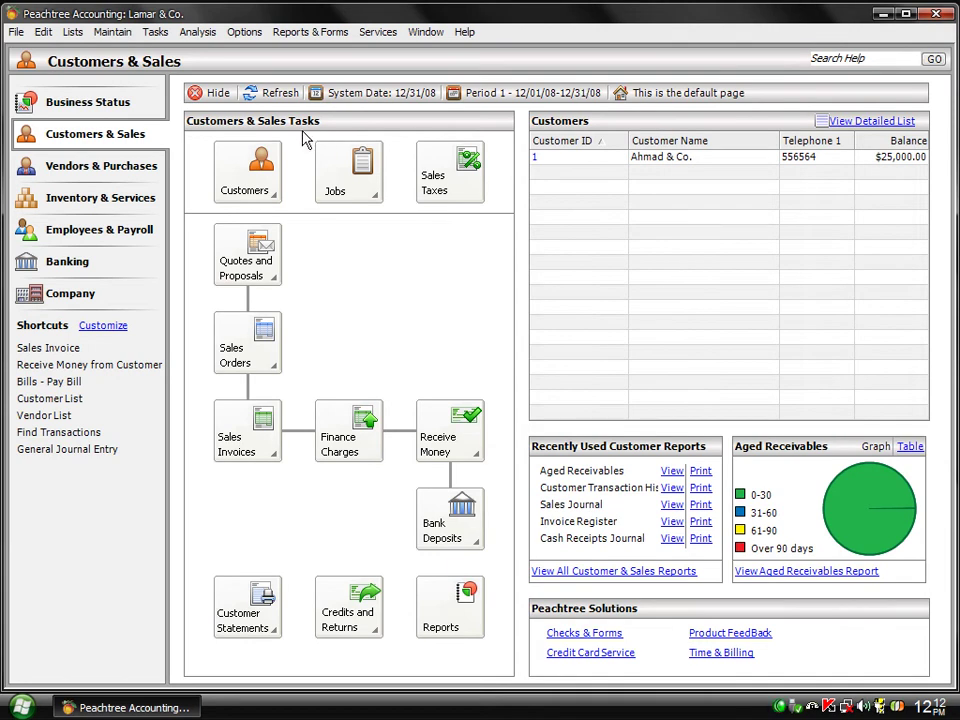
- Start setting up a new sales tax with a total rate of 21% made up of one individual rate
{"action": "left_click", "coordinate": [118, 36]}
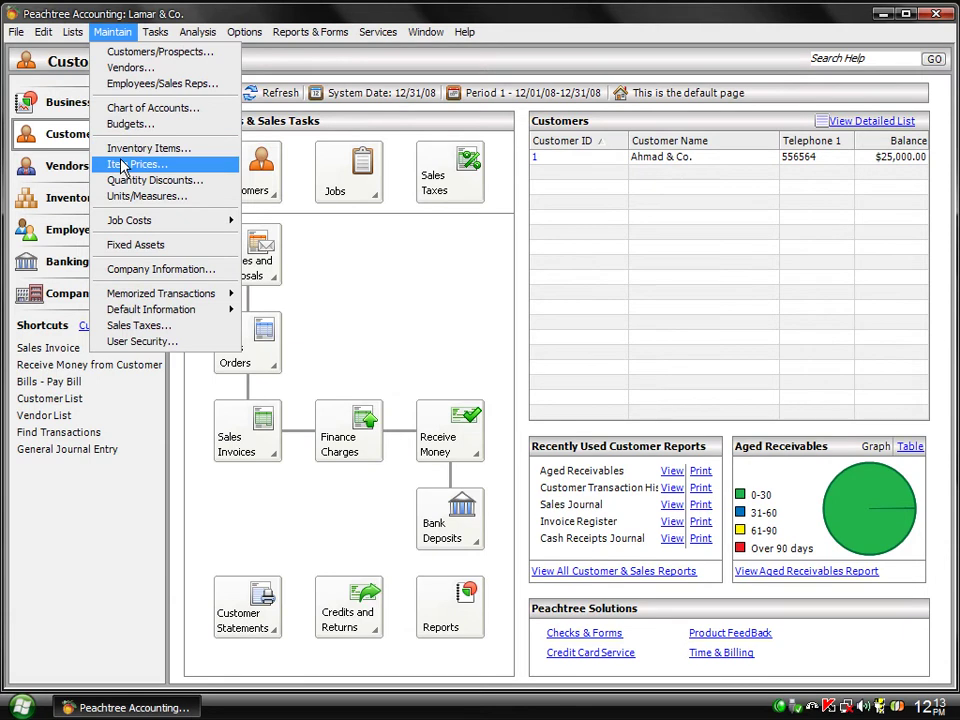
{"action": "left_click", "coordinate": [146, 332]}
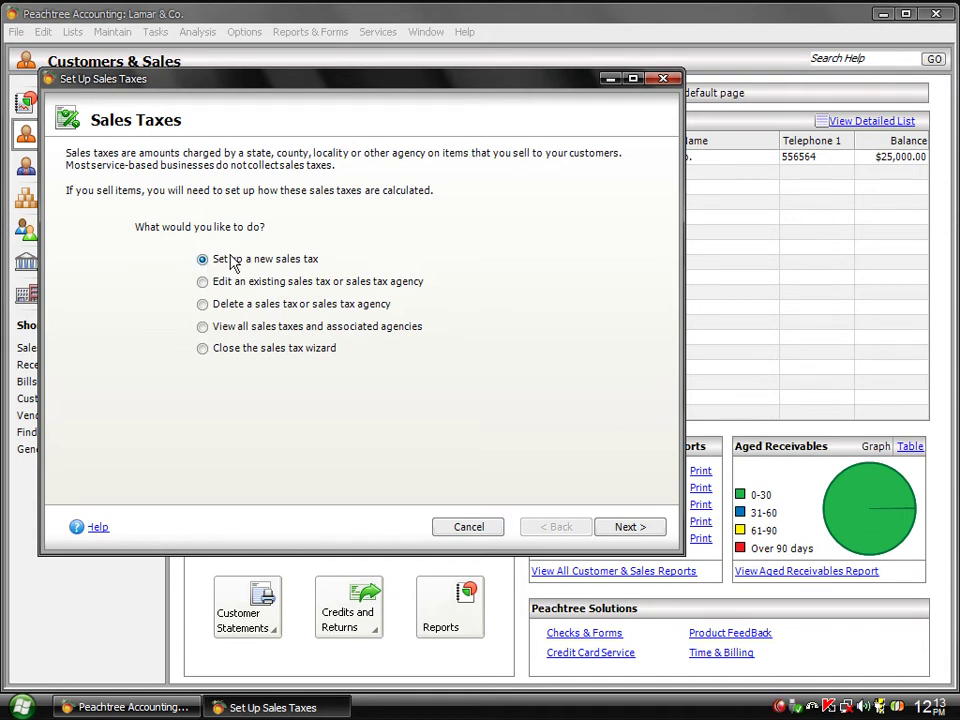
{"action": "left_click", "coordinate": [228, 308]}
{"action": "left_click", "coordinate": [230, 290]}
{"action": "left_click", "coordinate": [230, 268]}
{"action": "left_click", "coordinate": [629, 527]}
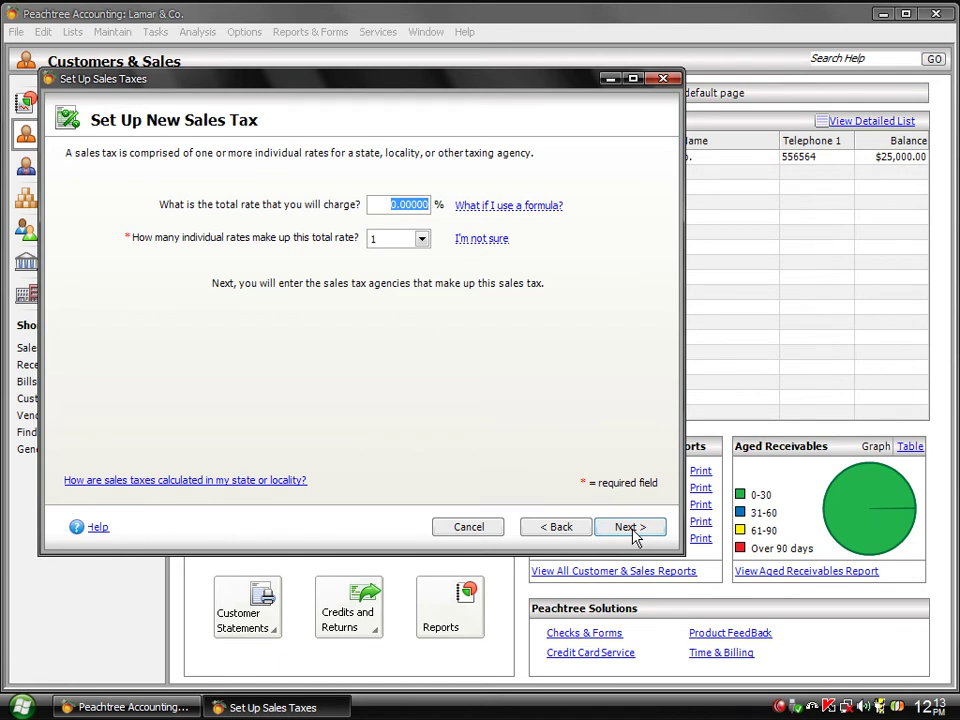
{"action": "type", "text": "21"}
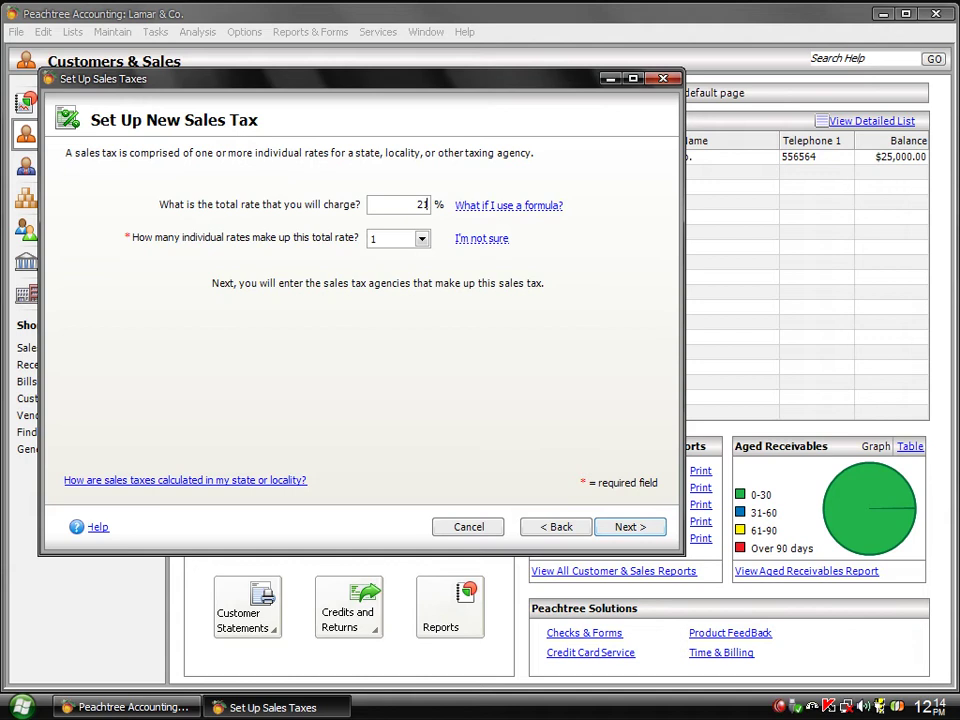
{"action": "left_click", "coordinate": [424, 241]}
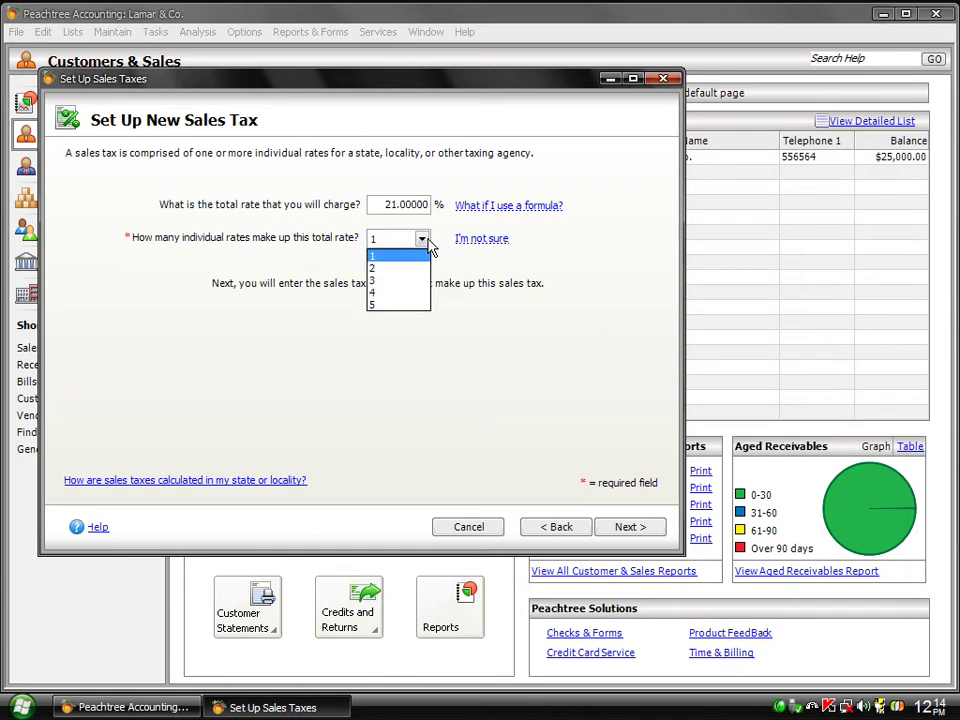
{"action": "left_click", "coordinate": [428, 247]}
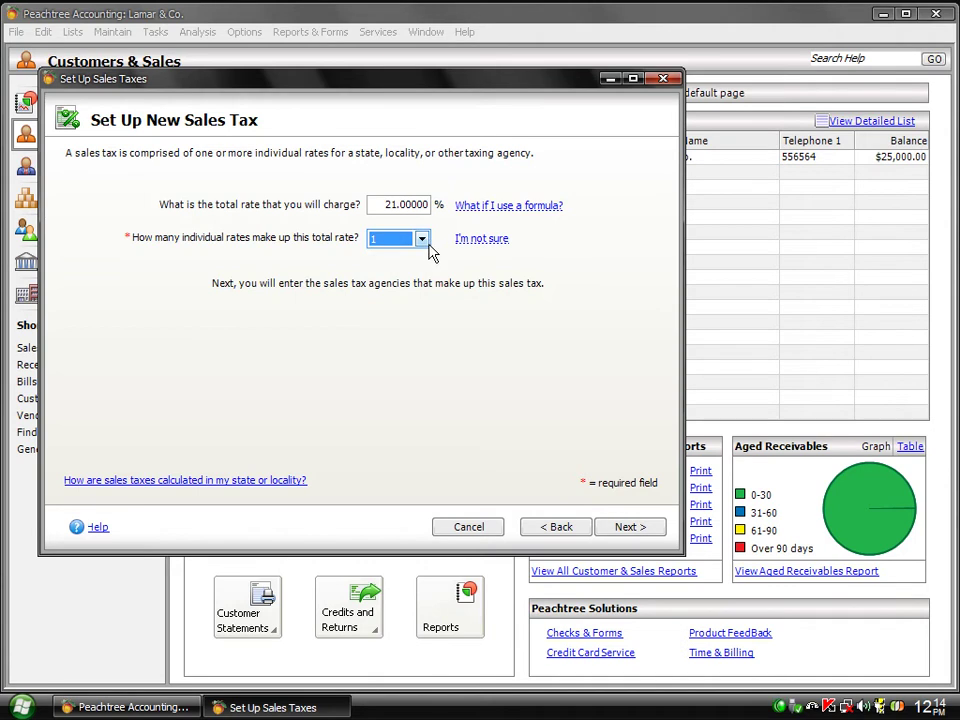
{"action": "left_click", "coordinate": [620, 530]}
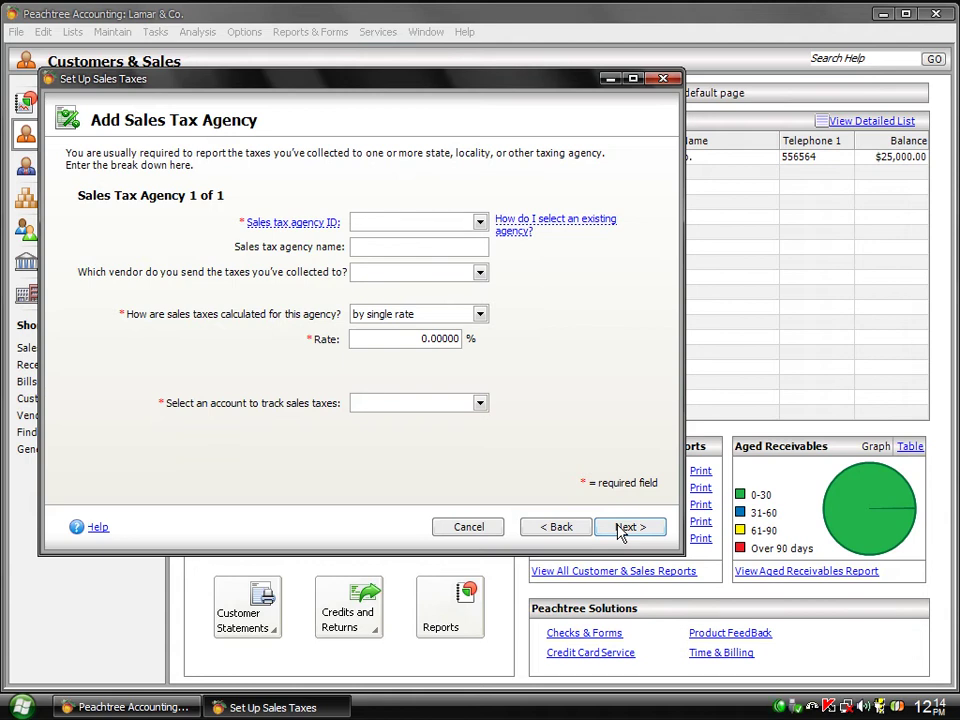
- Give the sales tax agency ID 1 and the name "Sales tax agency 21%", and assign vendor Saletax-01 to it
{"action": "type", "text": "1"}
{"action": "key", "text": "Tab"}
{"action": "type", "text": "Sales tax age"}
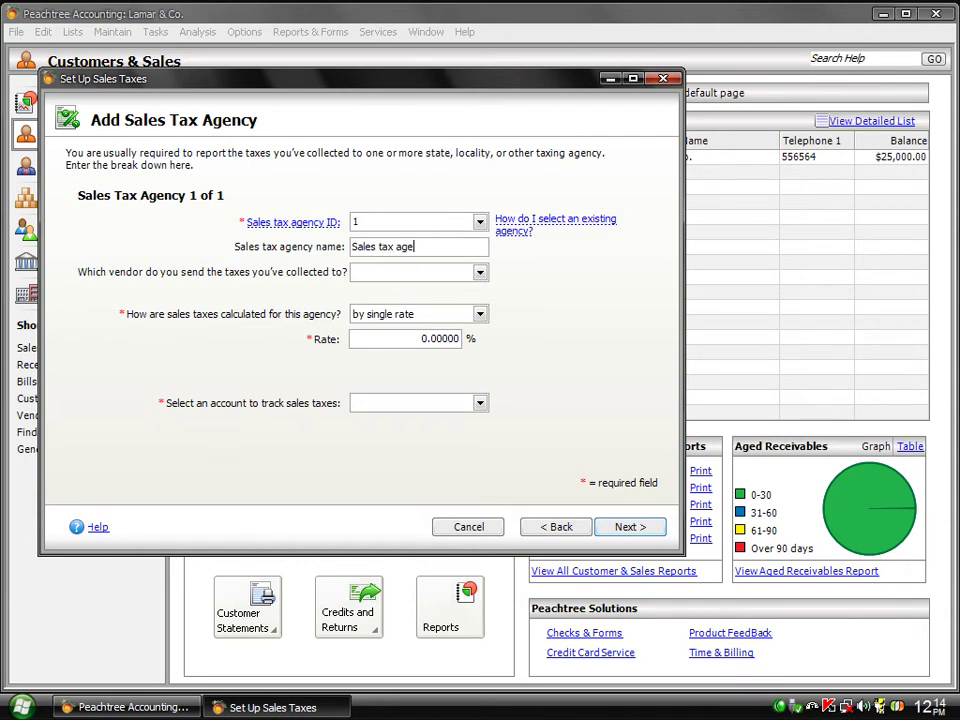
{"action": "type", "text": "ncy 21%"}
{"action": "left_click", "coordinate": [480, 274]}
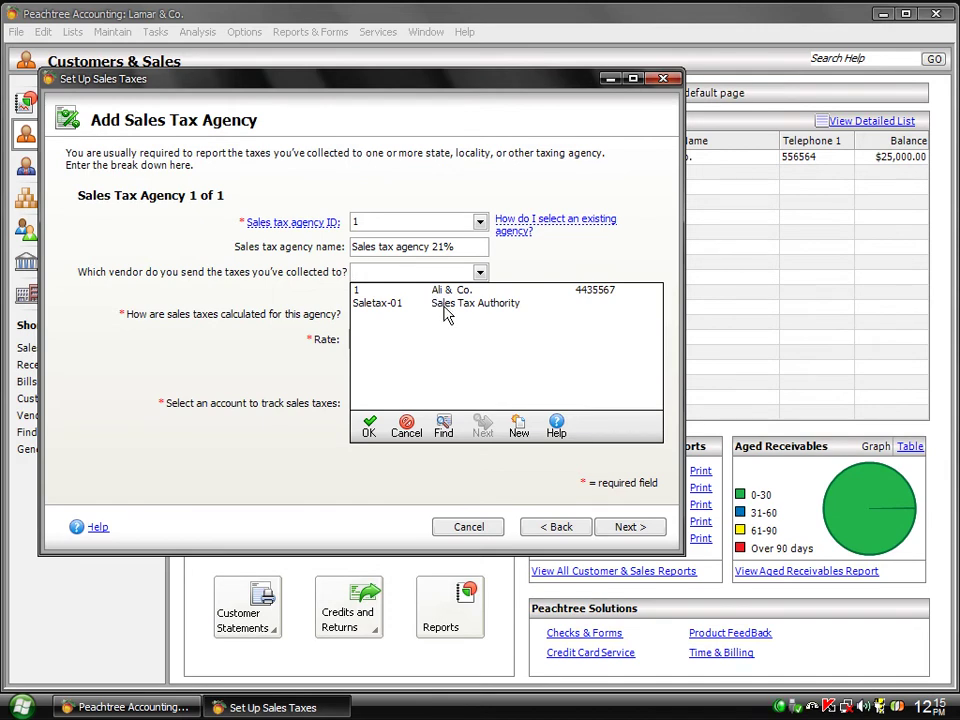
{"action": "left_click", "coordinate": [446, 313]}
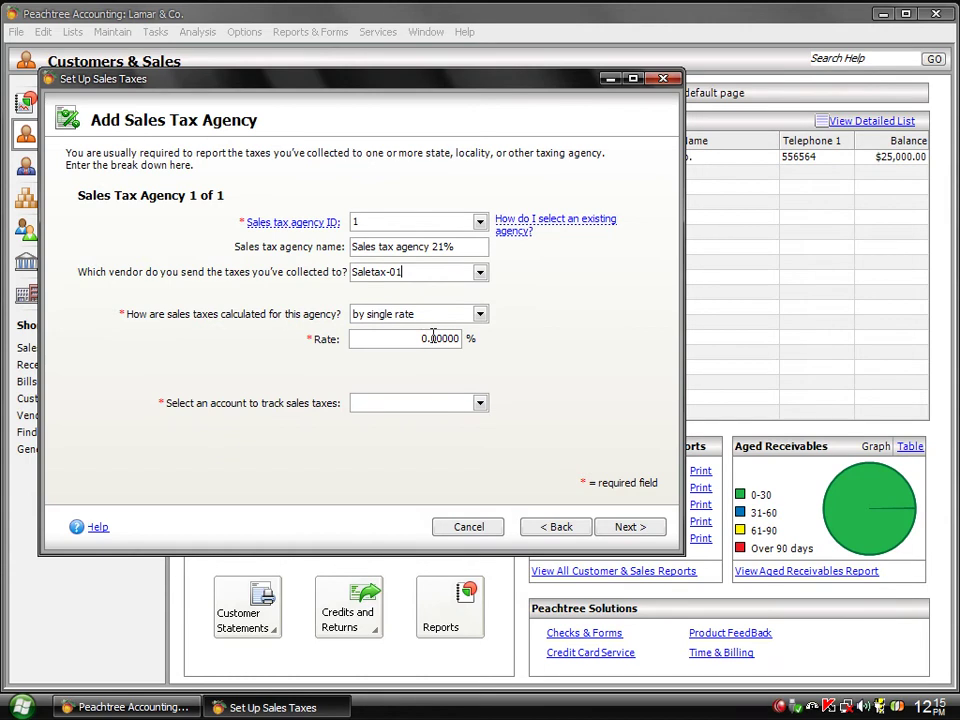
{"action": "left_click", "coordinate": [474, 314]}
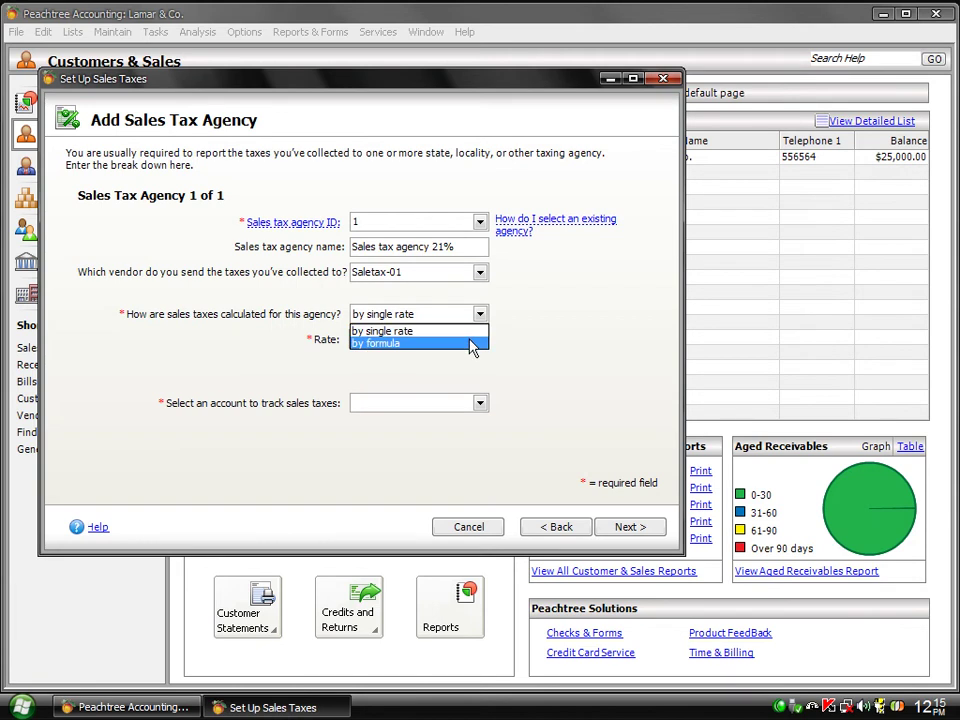
{"action": "left_click", "coordinate": [474, 344]}
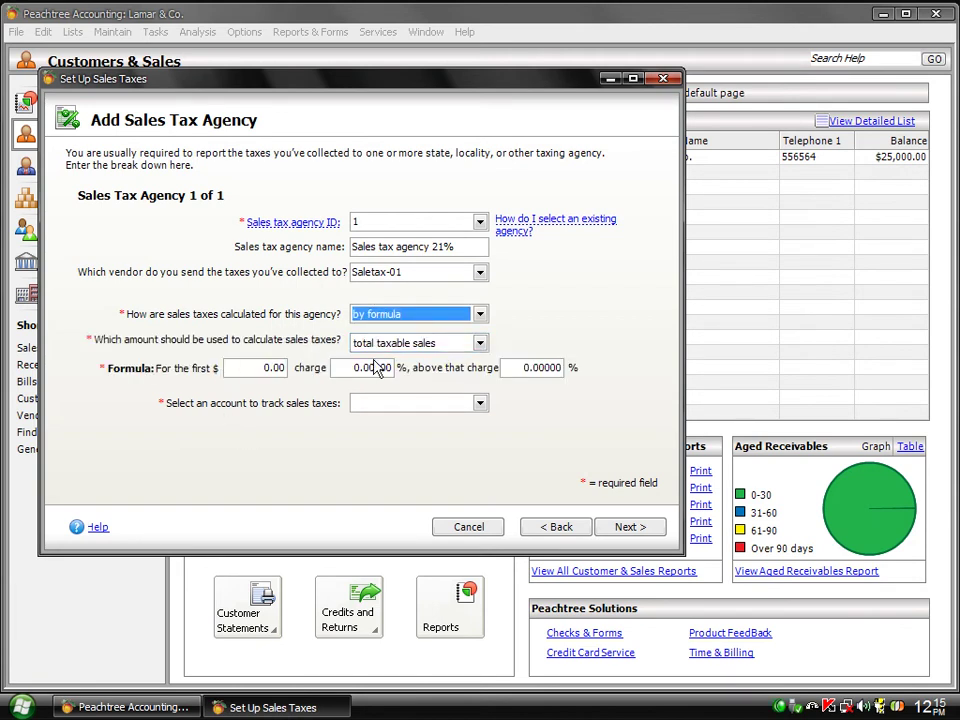
{"action": "left_click", "coordinate": [443, 320]}
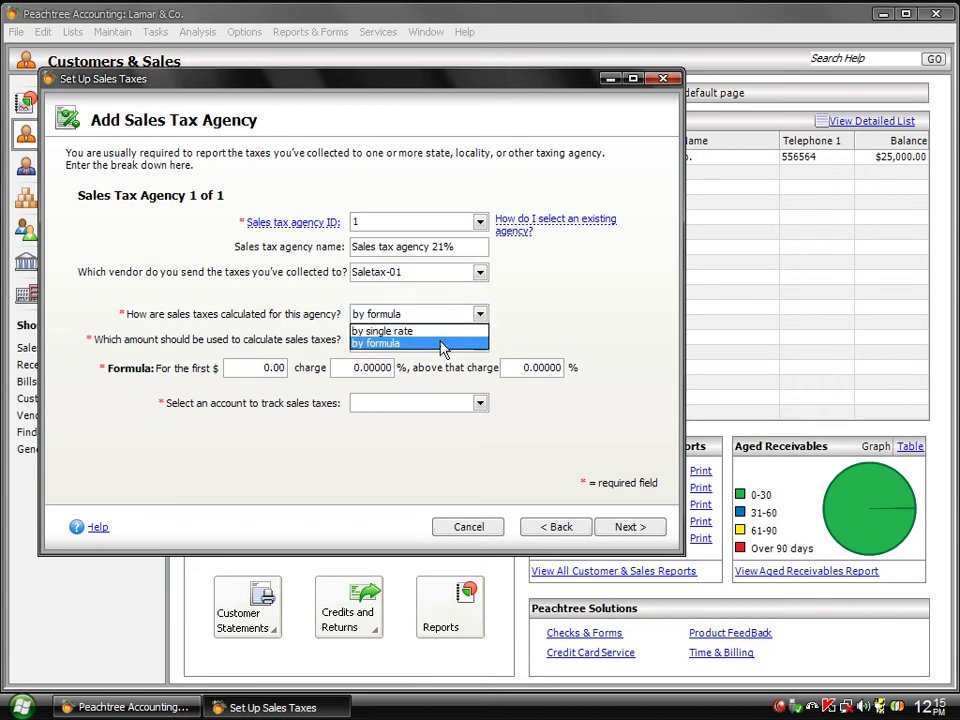
{"action": "left_click", "coordinate": [432, 331]}
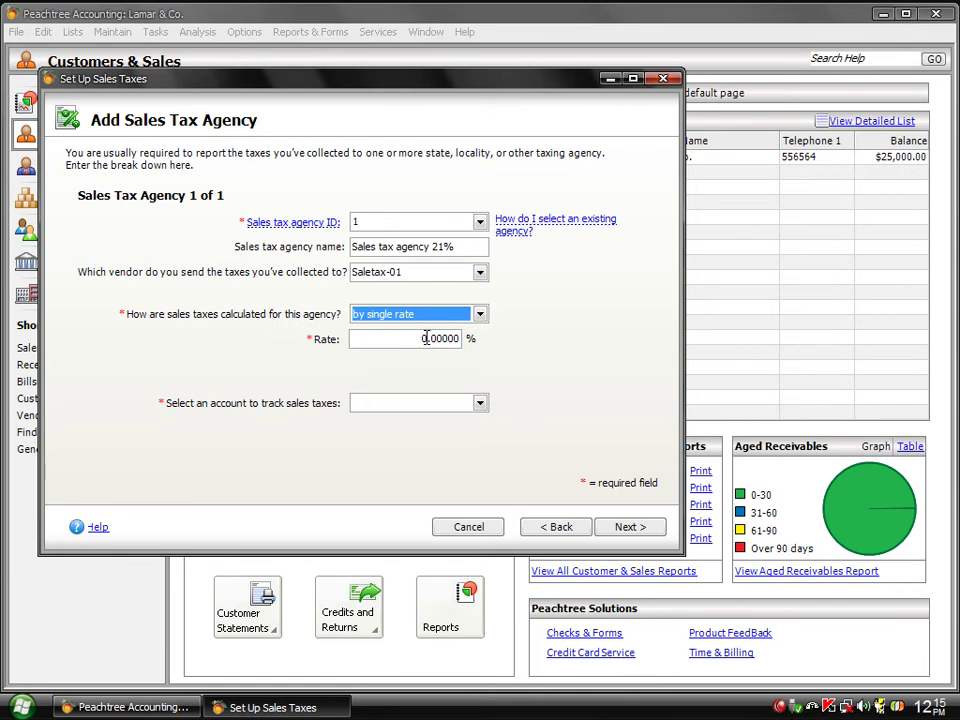
- Set the agency's single rate to 21% and track its taxes in account 23100, Sales Tax Payable
{"action": "left_click", "coordinate": [424, 338]}
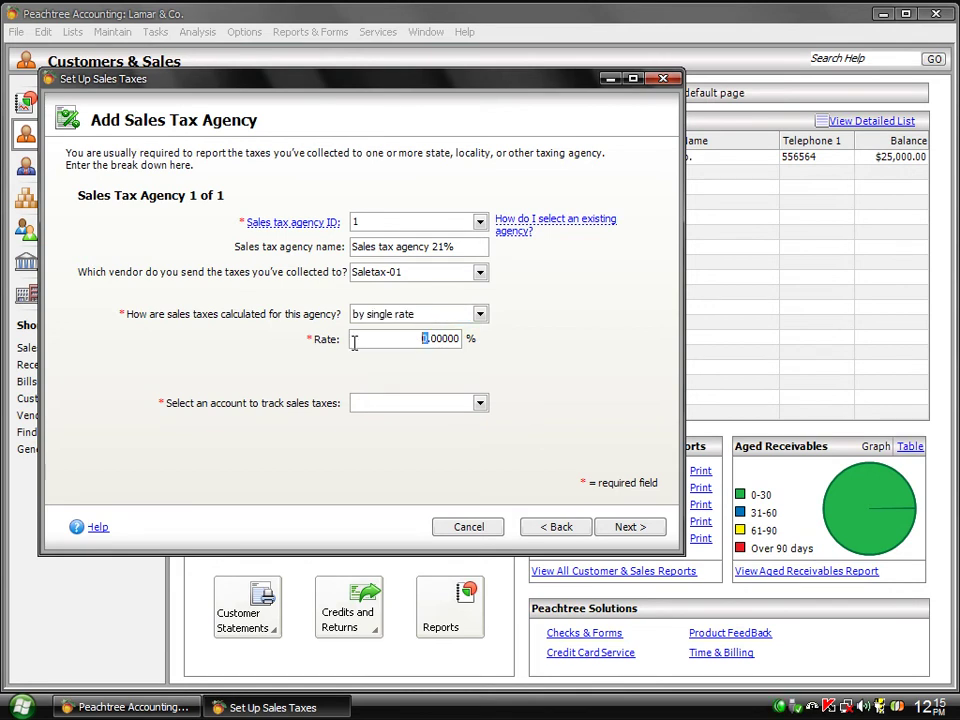
{"action": "type", "text": "21"}
{"action": "left_click", "coordinate": [480, 402]}
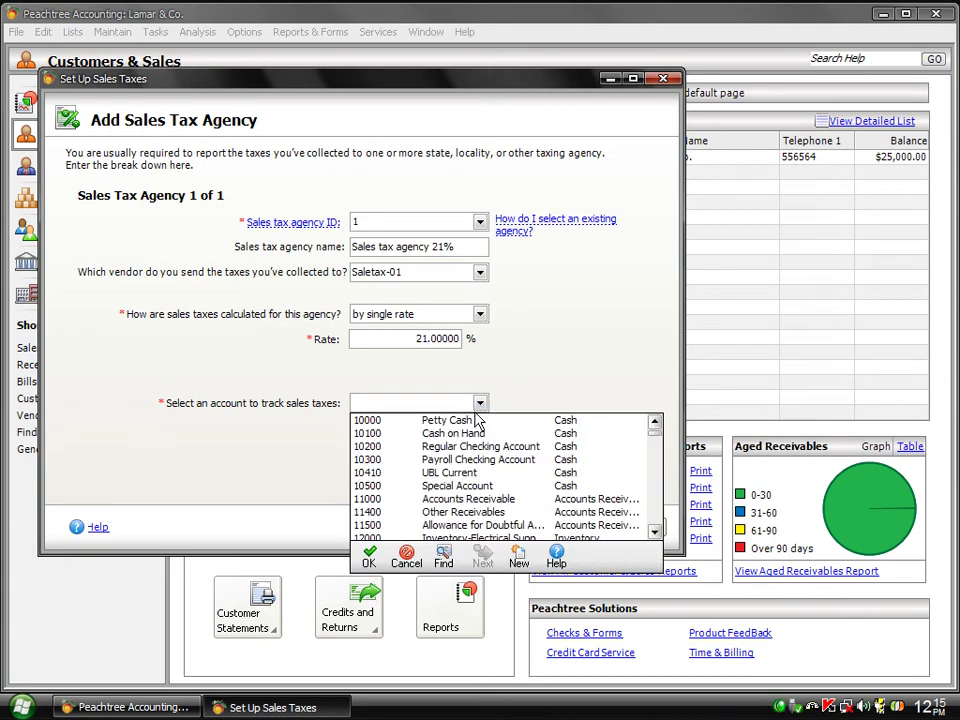
{"action": "left_click", "coordinate": [441, 562]}
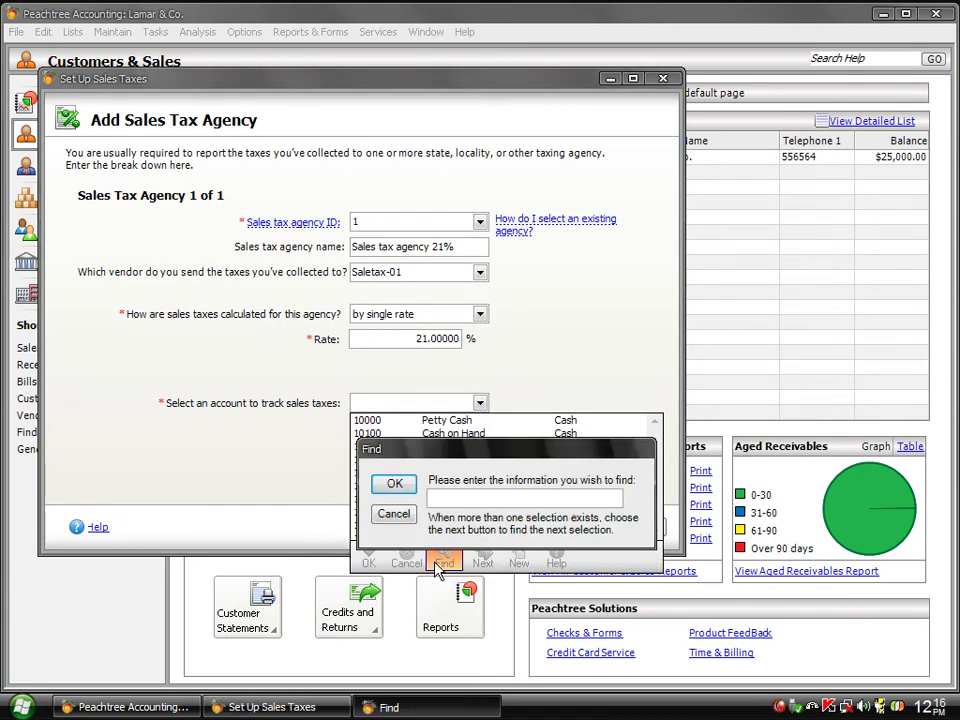
{"action": "type", "text": "sal"}
{"action": "key", "text": "Return"}
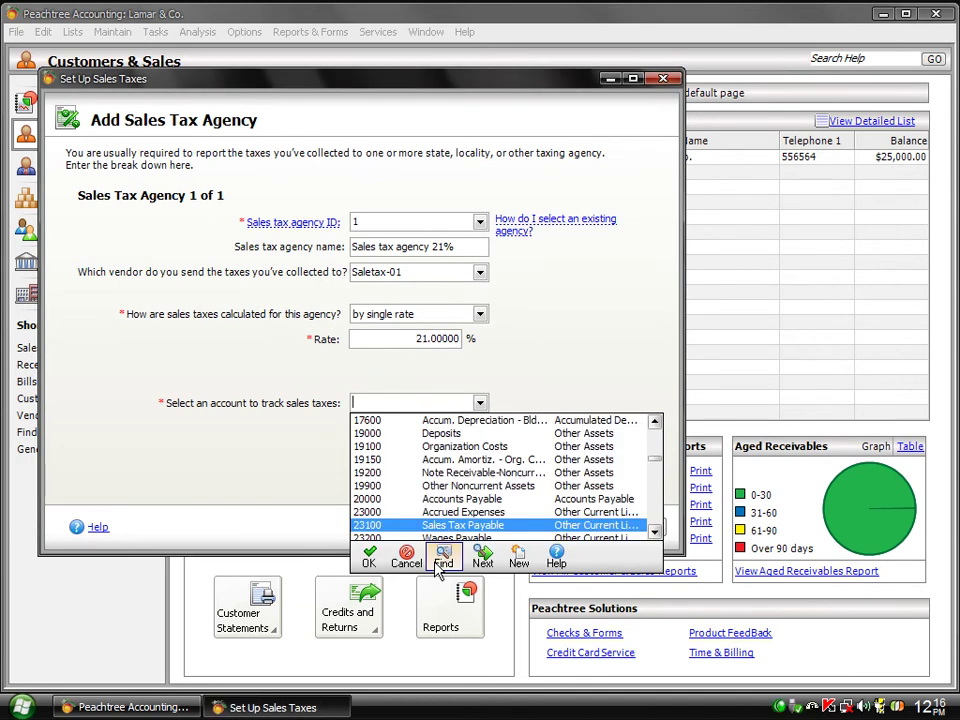
{"action": "left_click", "coordinate": [371, 557]}
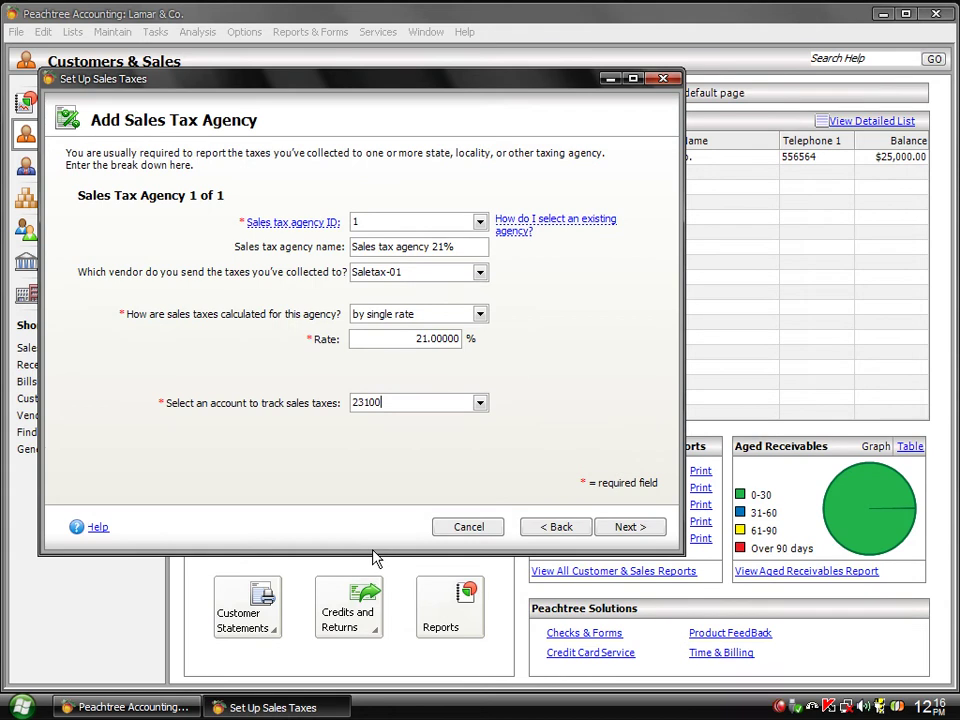
{"action": "left_click", "coordinate": [628, 527]}
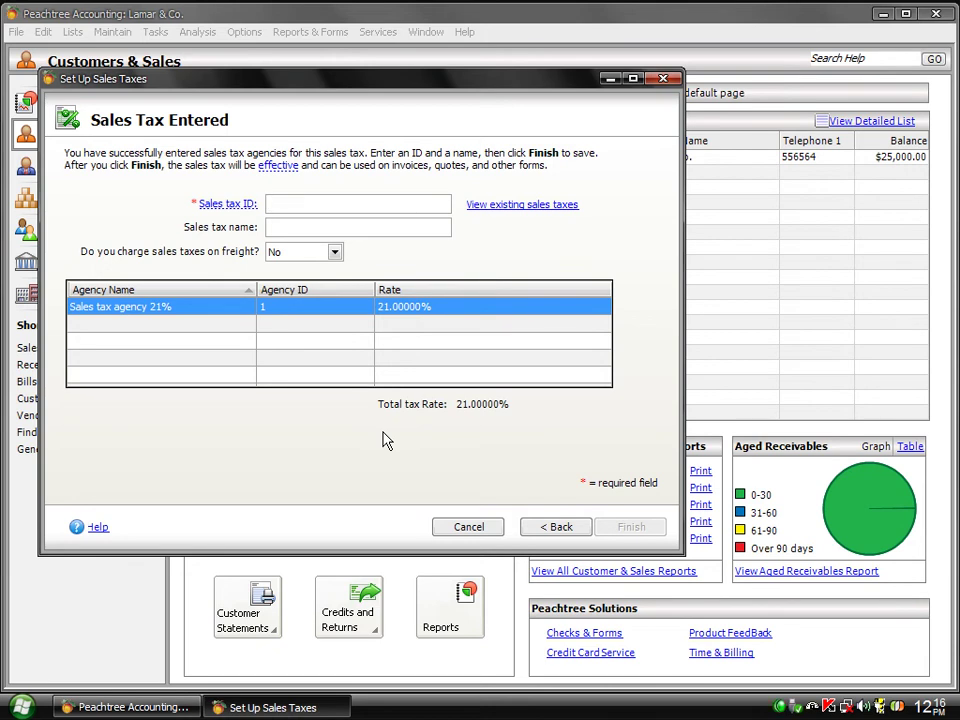
- Save the new sales tax with ID 1 and the name "Sales tax 21%", not charged on freight, and close the sales tax setup
{"action": "type", "text": "1"}
{"action": "key", "text": "Tab"}
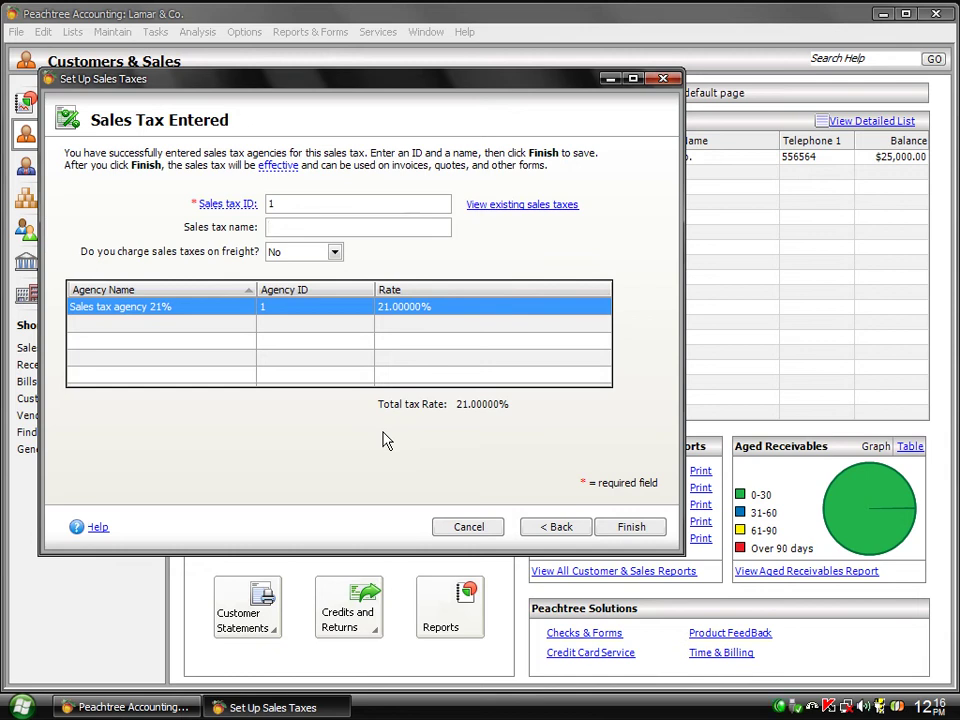
{"action": "type", "text": "Sales tax 21%"}
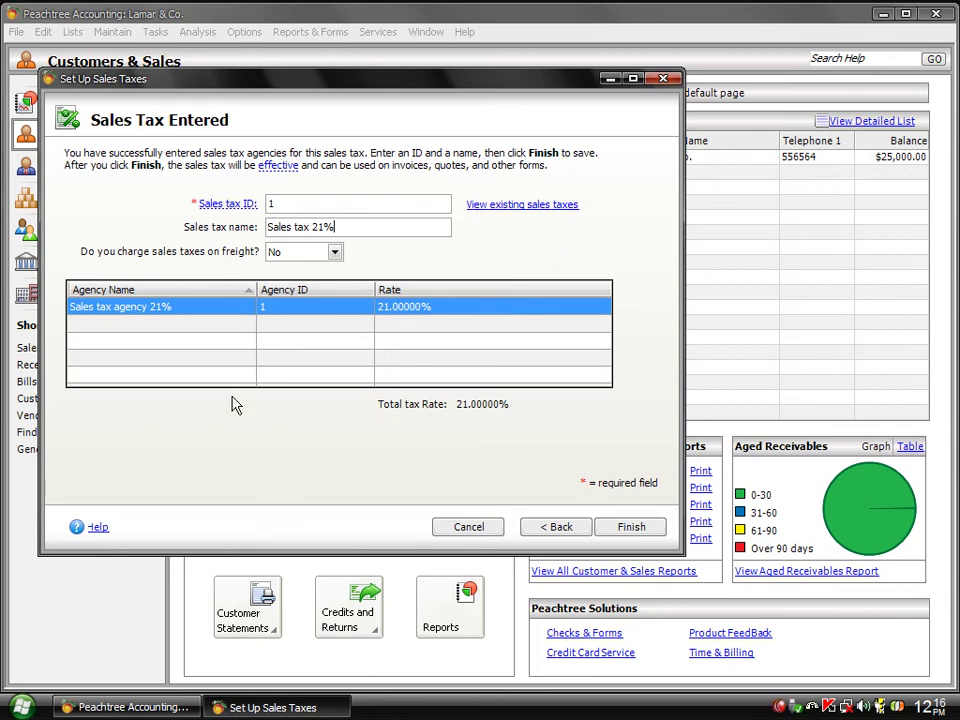
{"action": "left_click", "coordinate": [334, 253]}
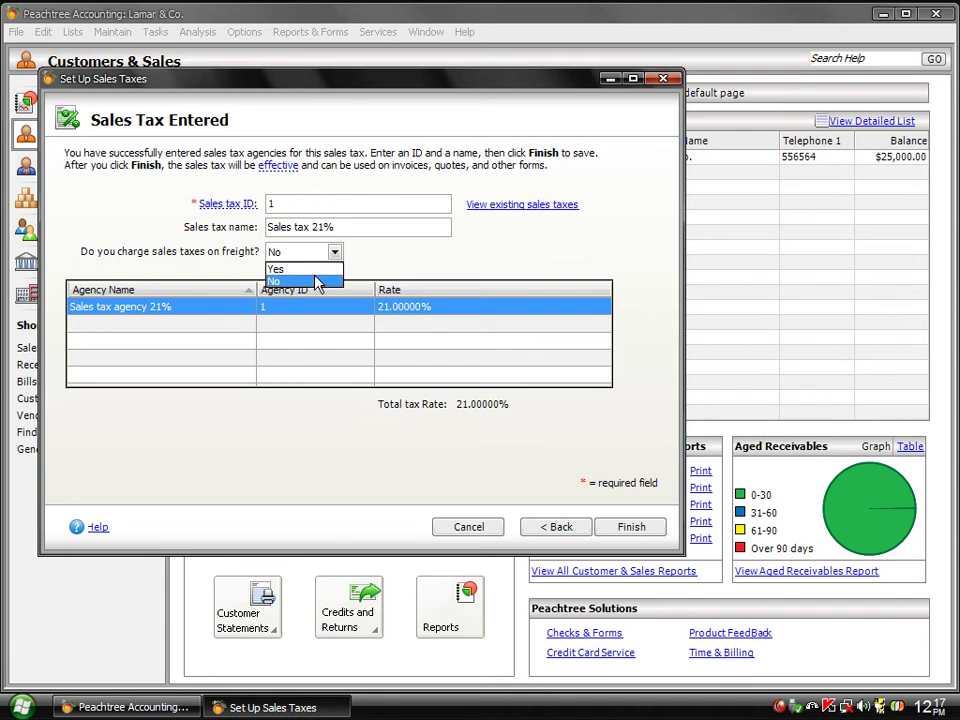
{"action": "left_click", "coordinate": [316, 282]}
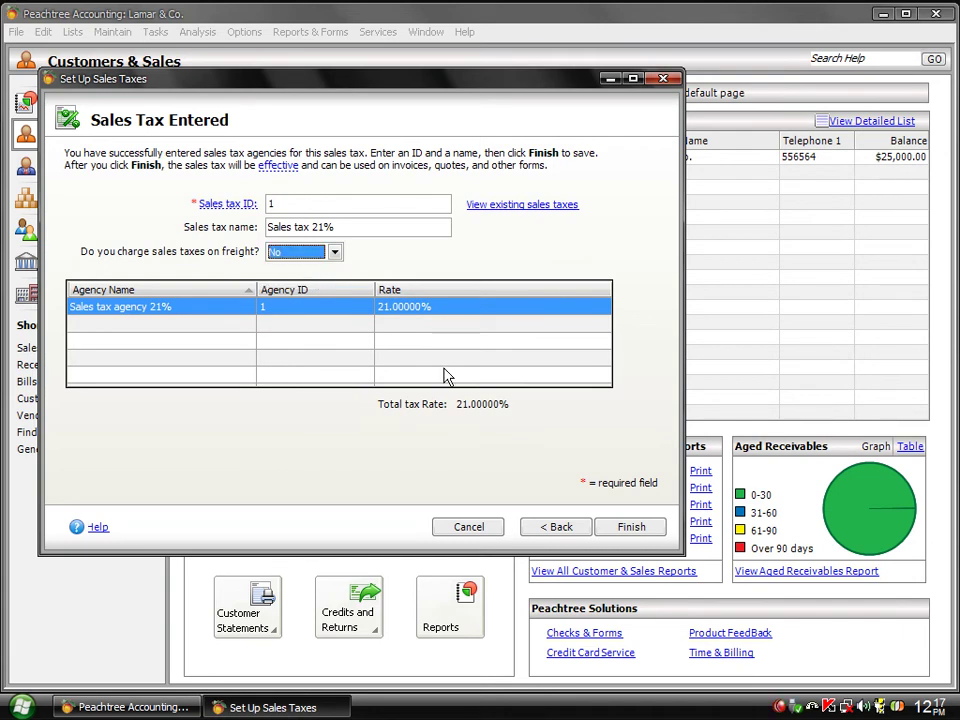
{"action": "left_click", "coordinate": [624, 530]}
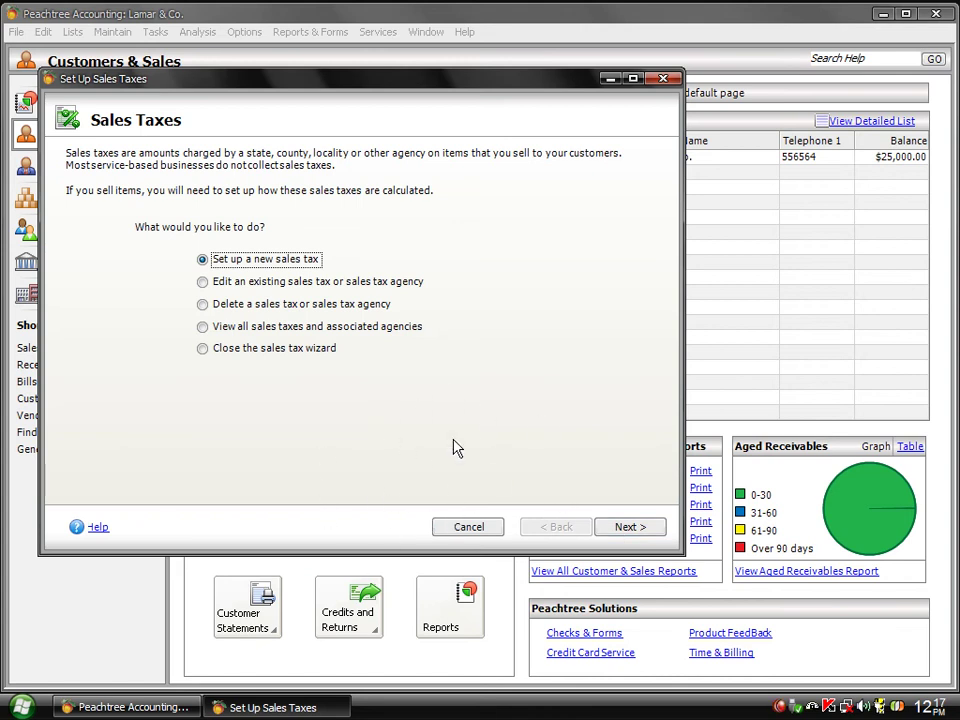
{"action": "left_click", "coordinate": [662, 79]}
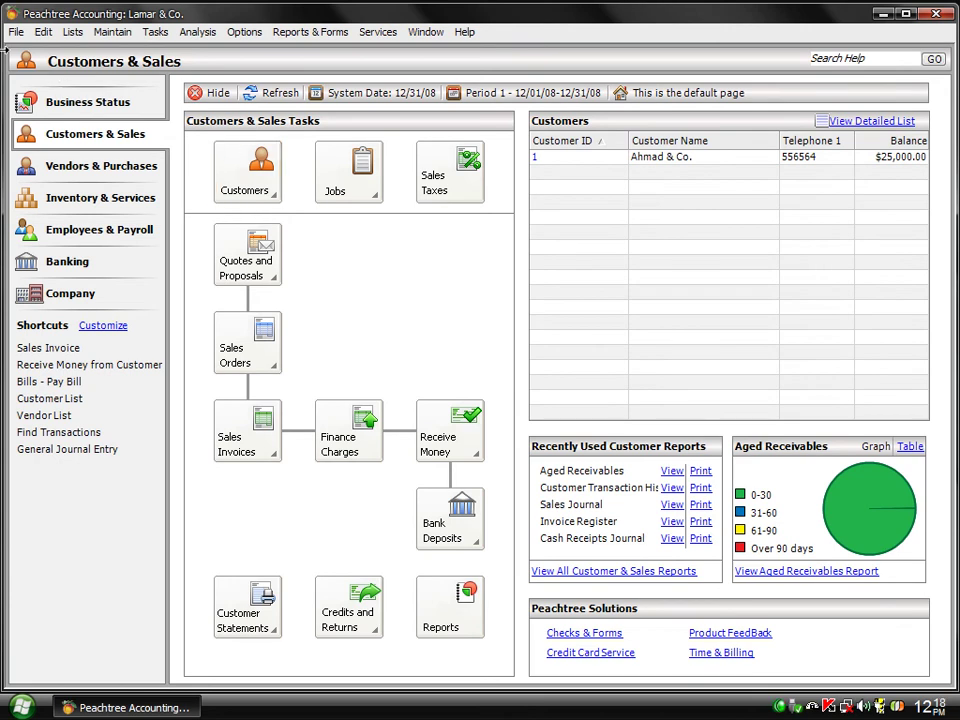
- Assign the "Sales tax 21%" tax to the customer record of Ahmad & Co. and save the record
{"action": "left_click", "coordinate": [114, 33]}
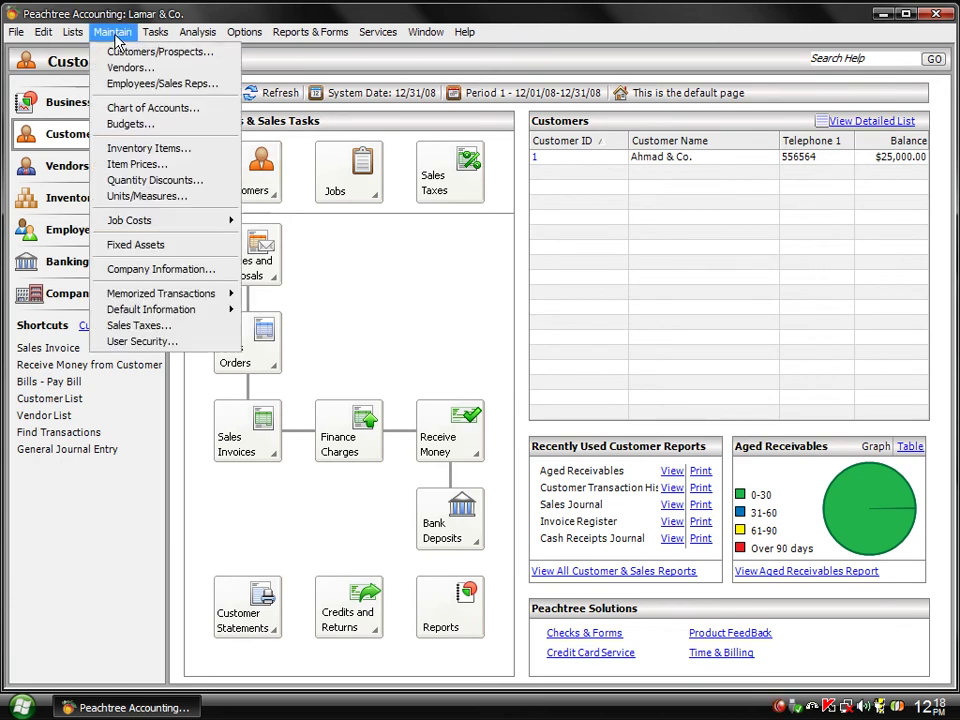
{"action": "left_click", "coordinate": [127, 51]}
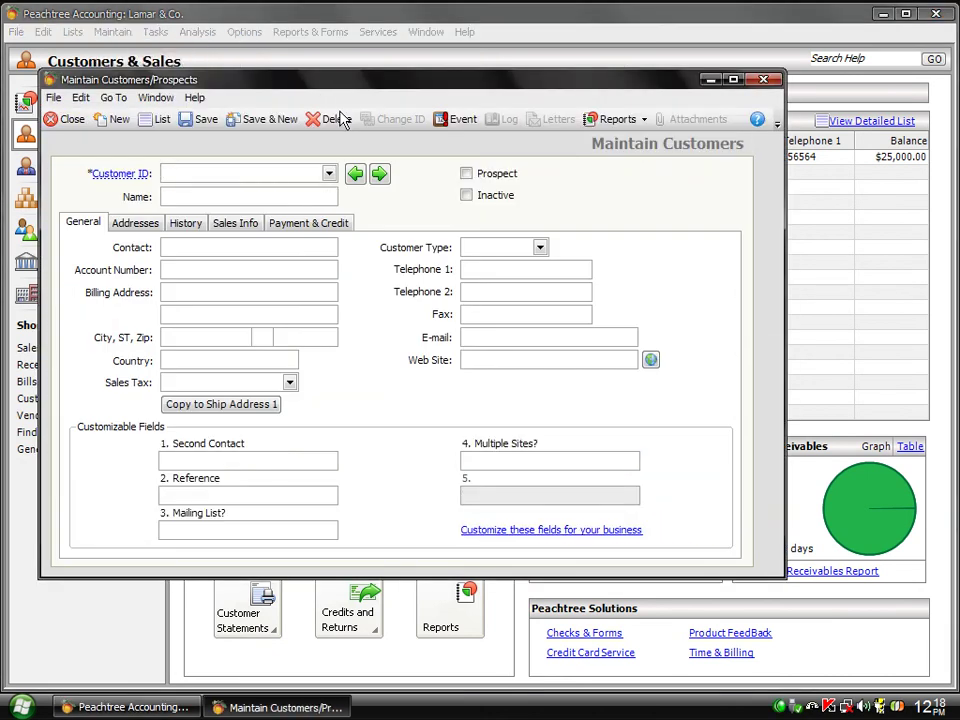
{"action": "left_click", "coordinate": [379, 176]}
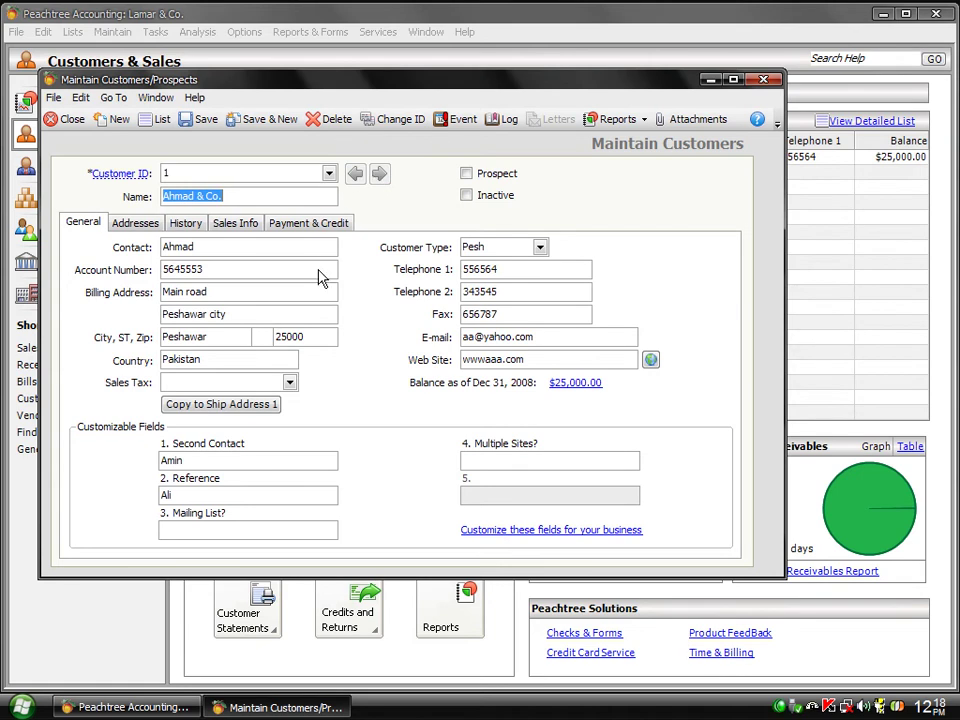
{"action": "left_click", "coordinate": [289, 383]}
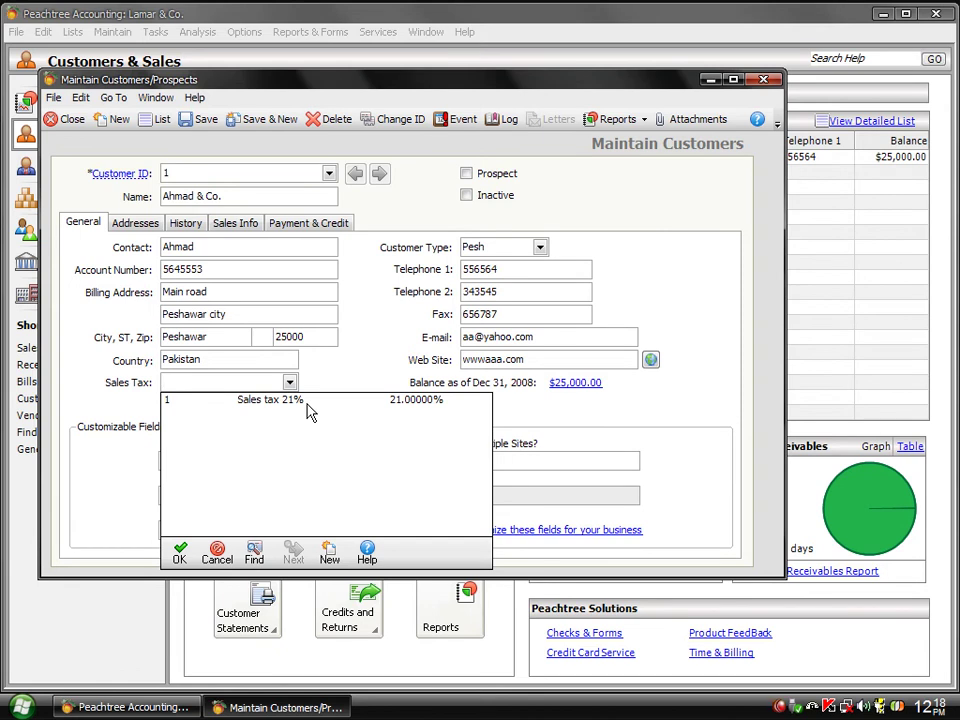
{"action": "double_click", "coordinate": [310, 400]}
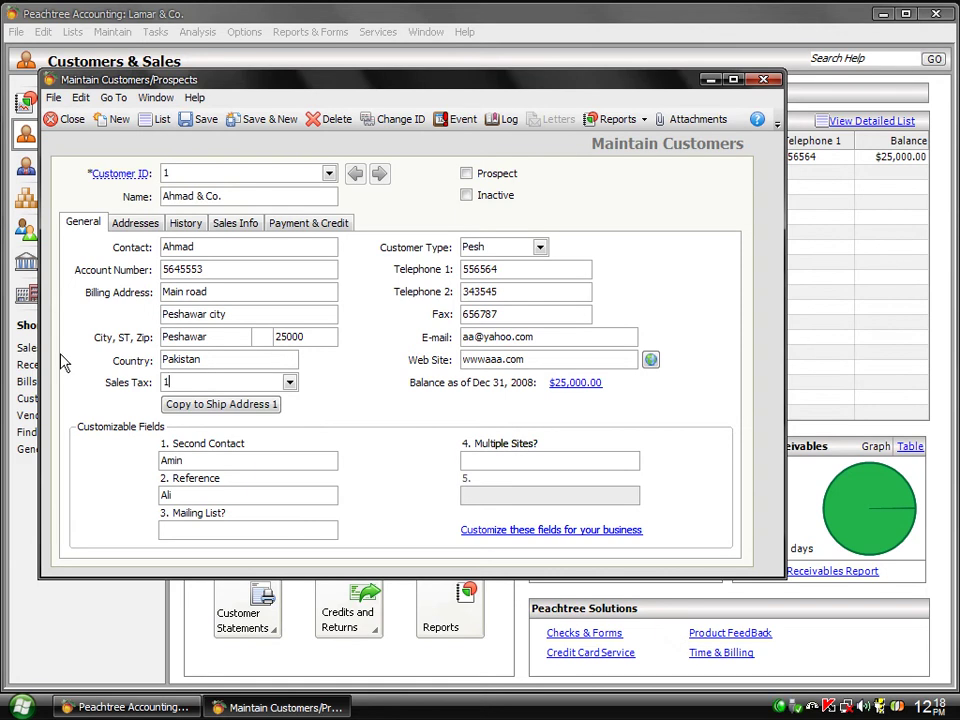
{"action": "left_click", "coordinate": [65, 120]}
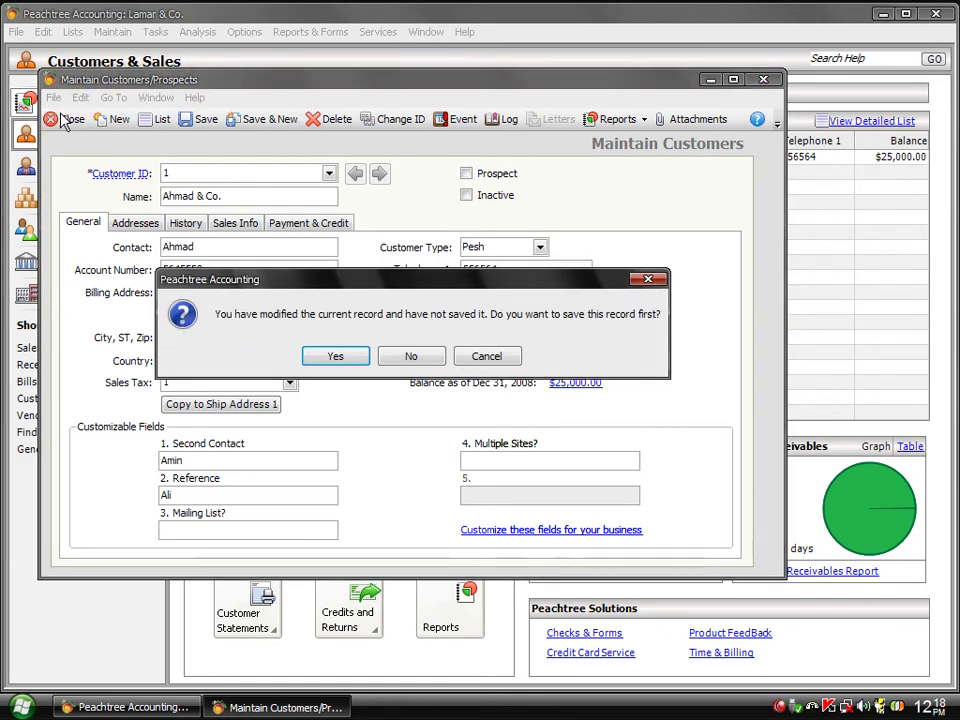
{"action": "left_click", "coordinate": [345, 362]}
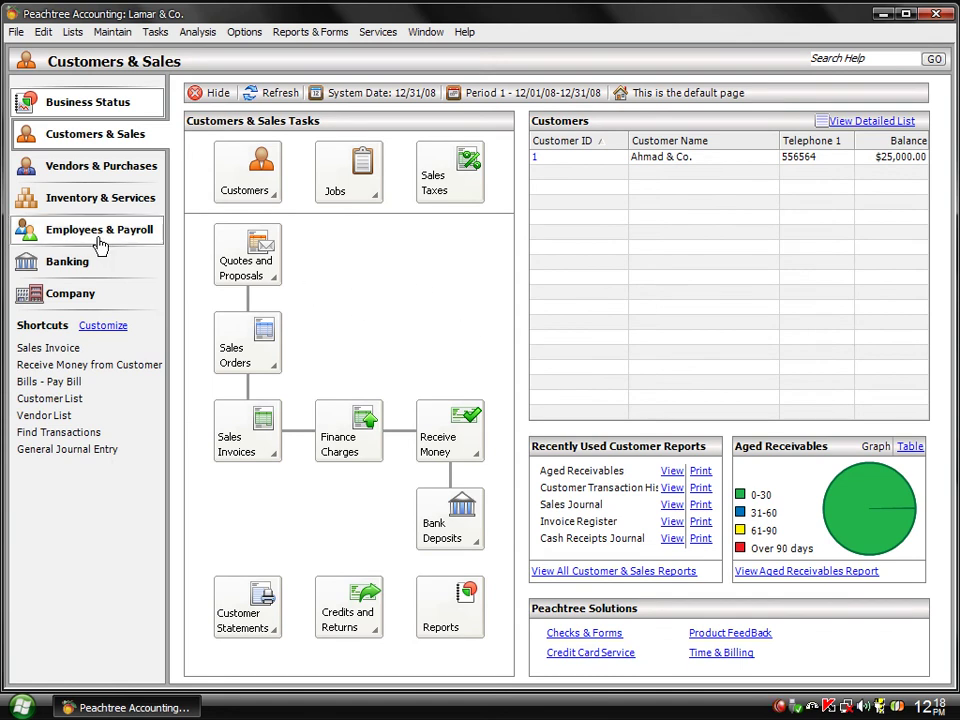
- Start a new purchase order for vendor Ali & Co. and enter its PO number
{"action": "left_click", "coordinate": [98, 42]}
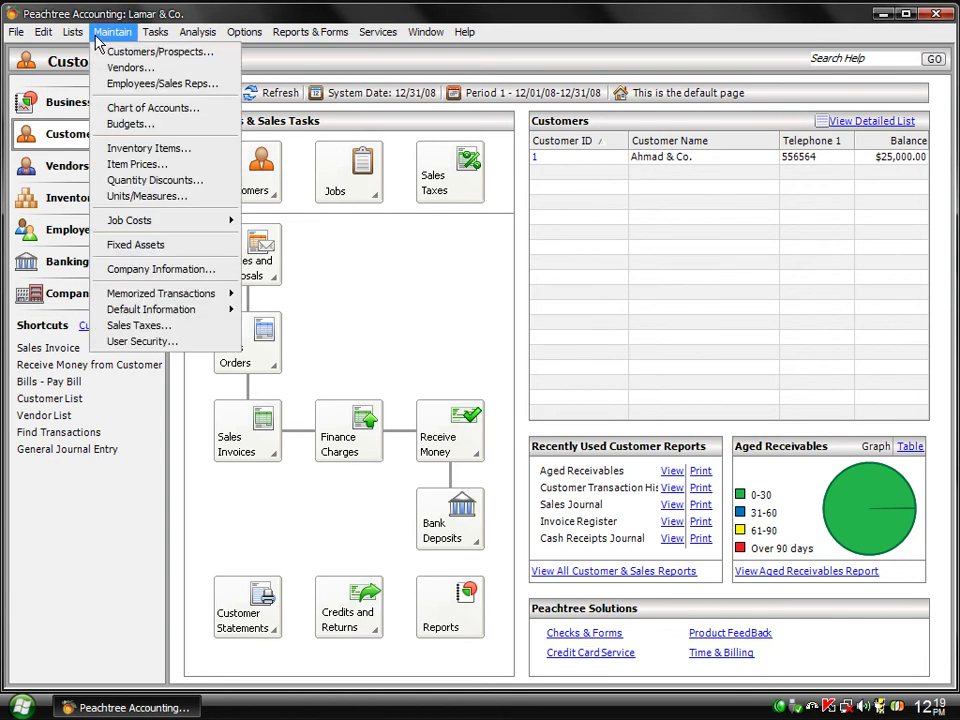
{"action": "mouse_move", "coordinate": [155, 38]}
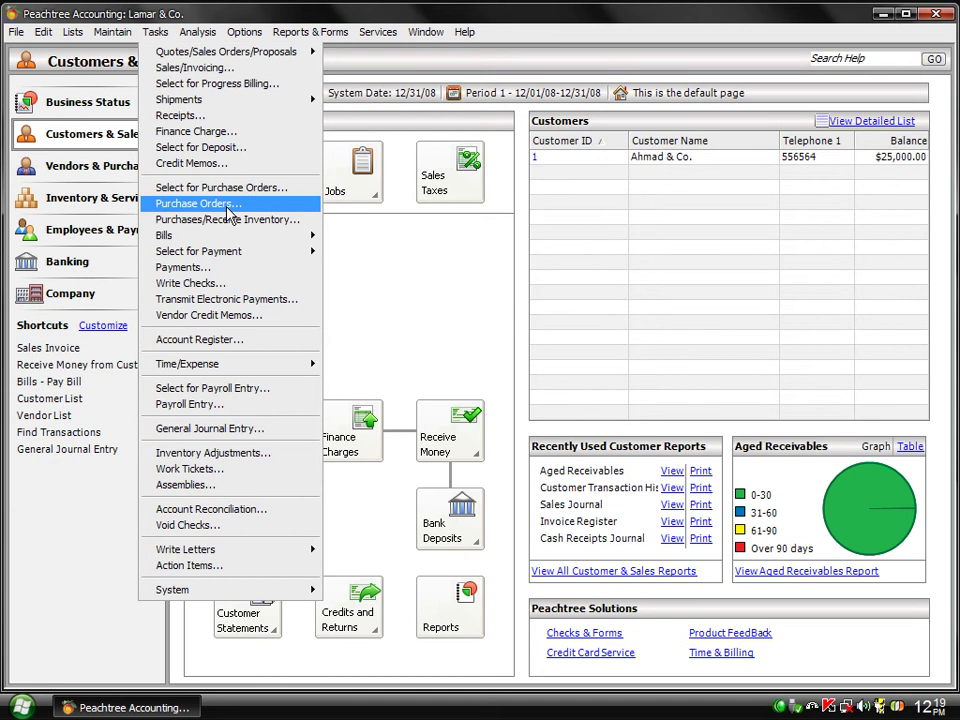
{"action": "left_click", "coordinate": [228, 204]}
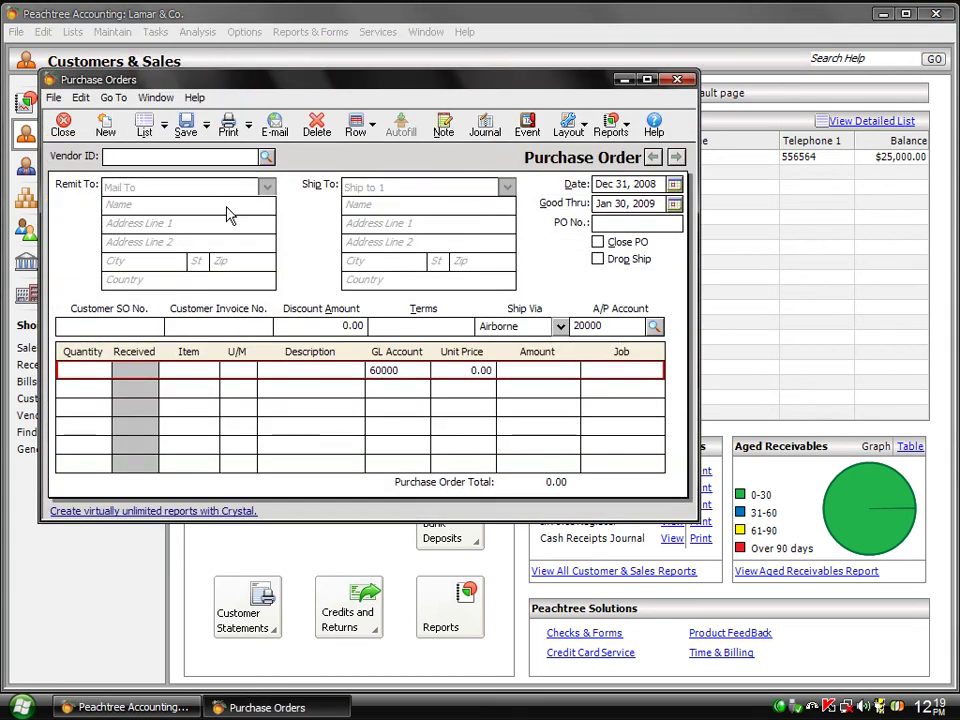
{"action": "left_click", "coordinate": [266, 158]}
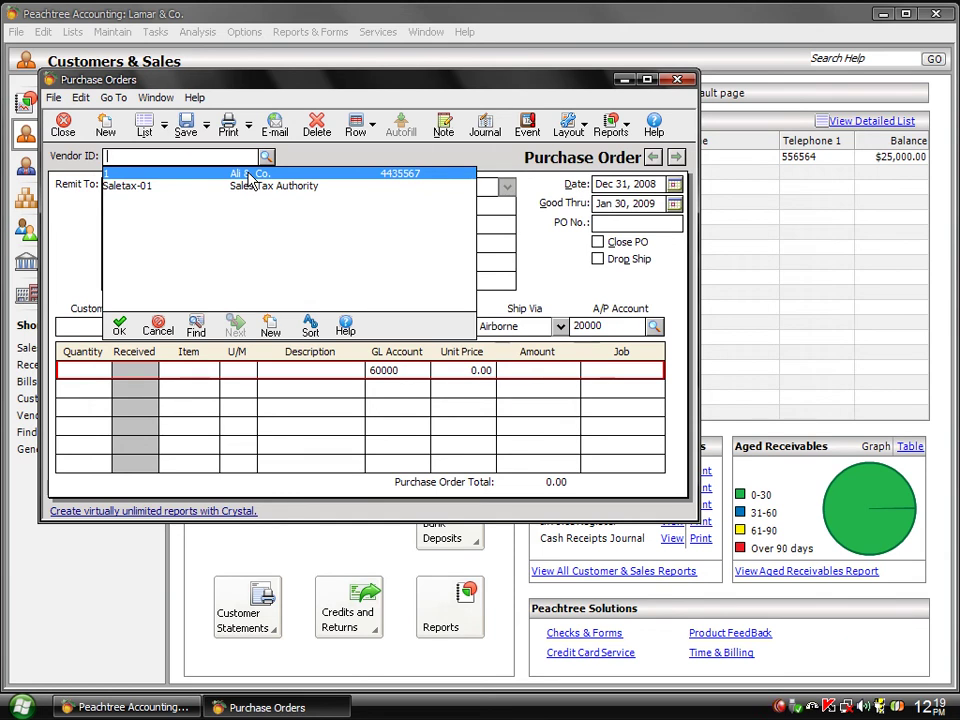
{"action": "double_click", "coordinate": [249, 176]}
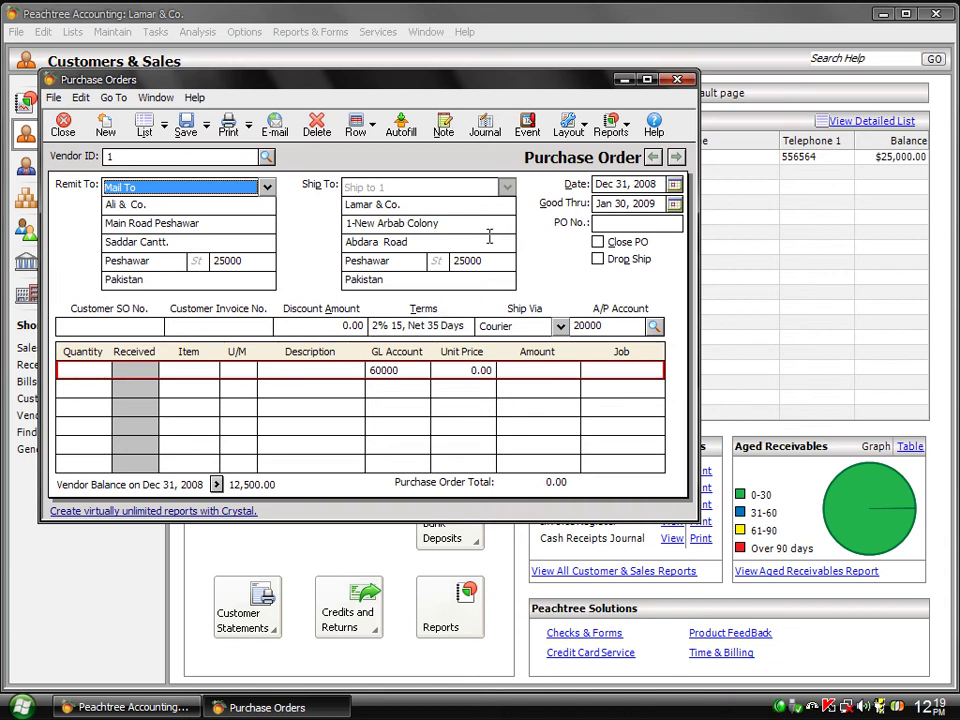
{"action": "left_click", "coordinate": [615, 222]}
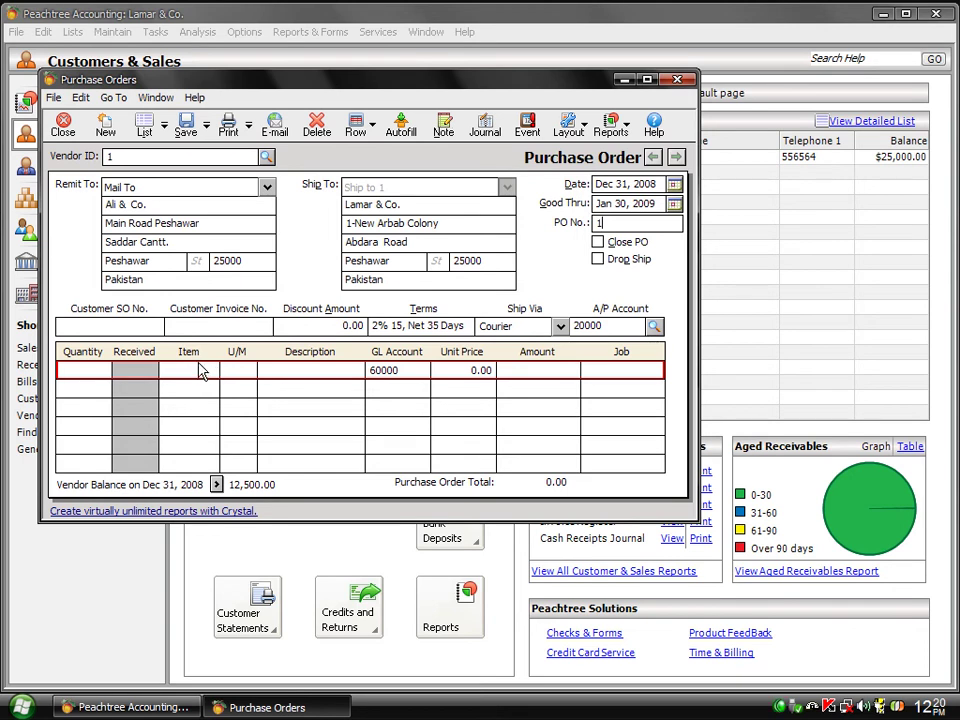
{"action": "left_click", "coordinate": [427, 374]}
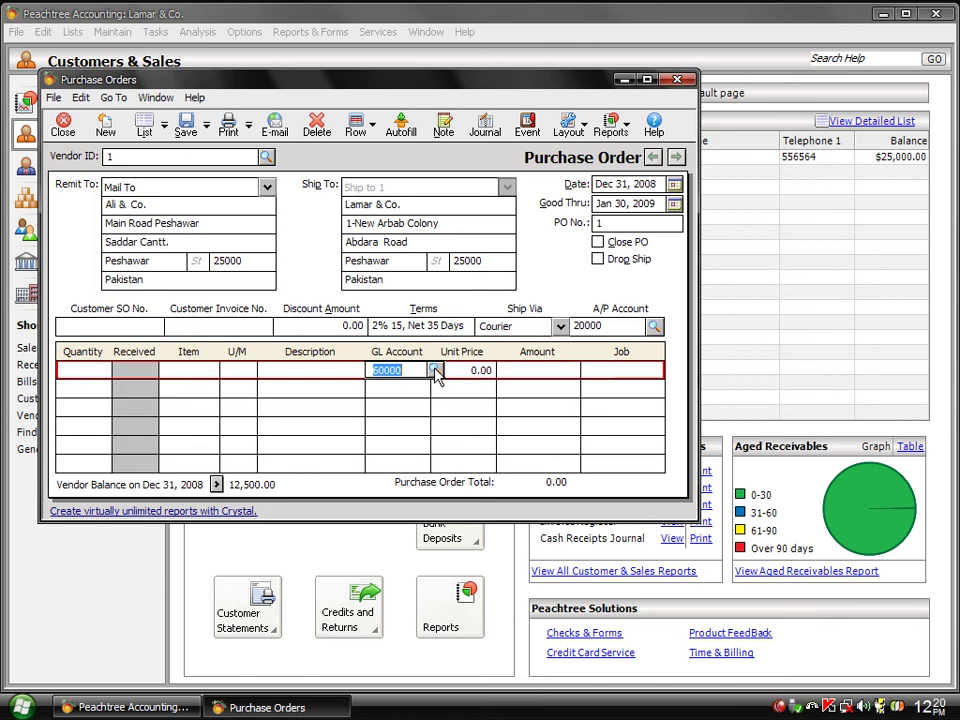
{"action": "left_click", "coordinate": [436, 371]}
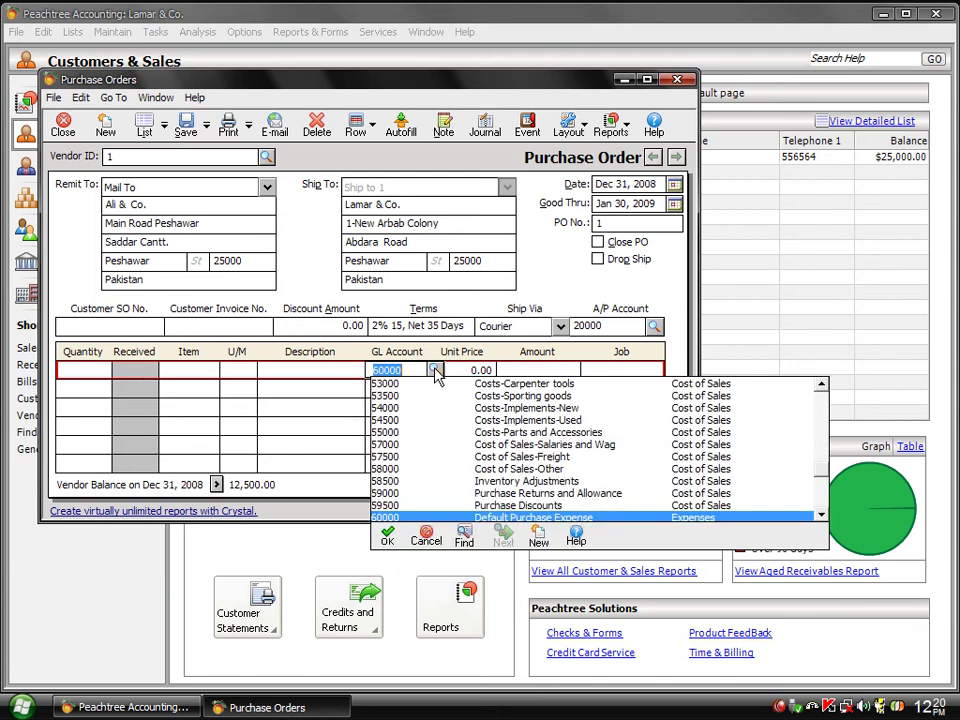
{"action": "left_click", "coordinate": [436, 371]}
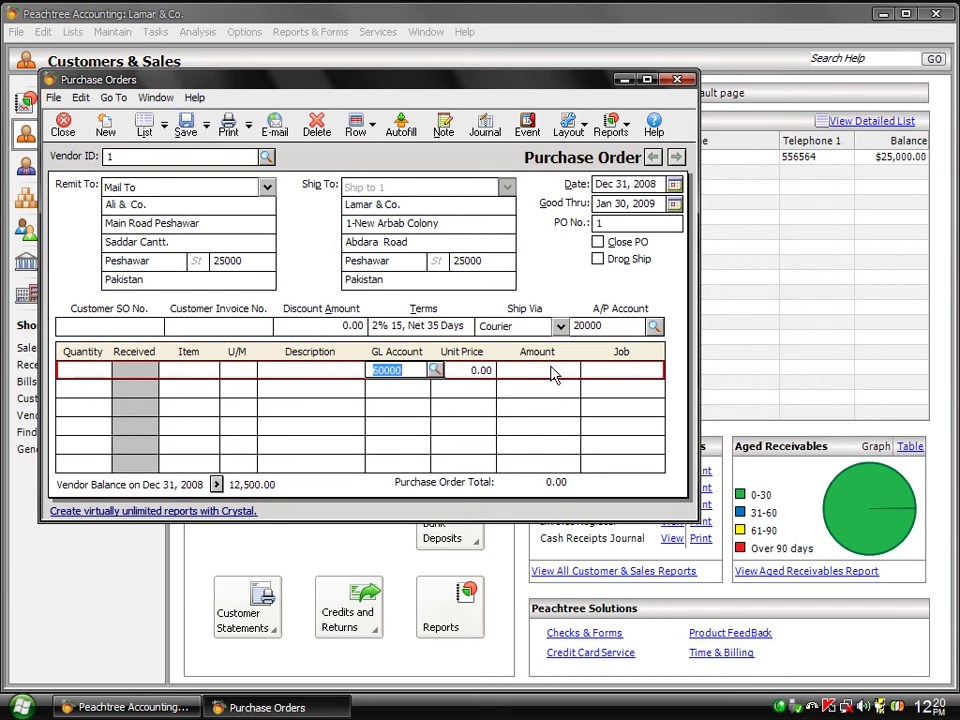
- Add a line for the CPU item to the purchase order with a quantity of 100
{"action": "left_click", "coordinate": [200, 376]}
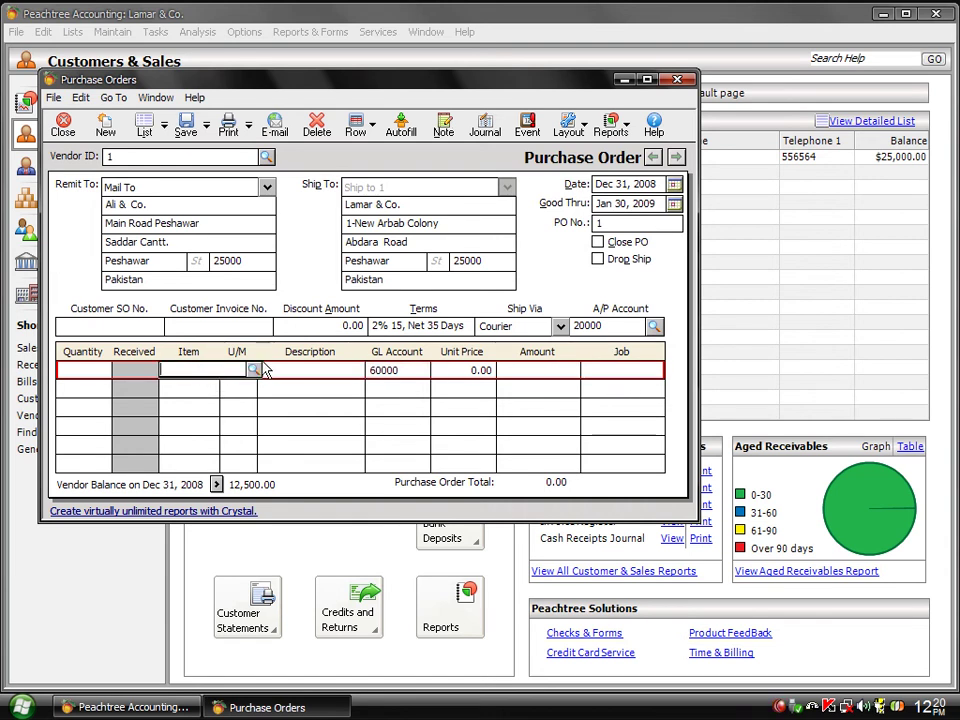
{"action": "left_click", "coordinate": [254, 371]}
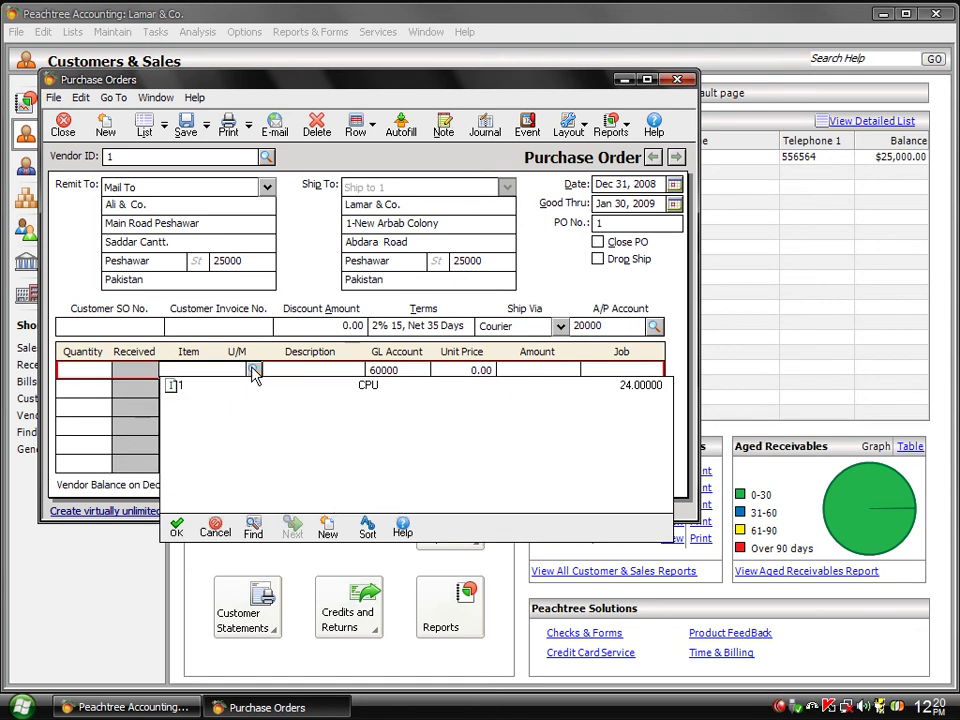
{"action": "double_click", "coordinate": [370, 386]}
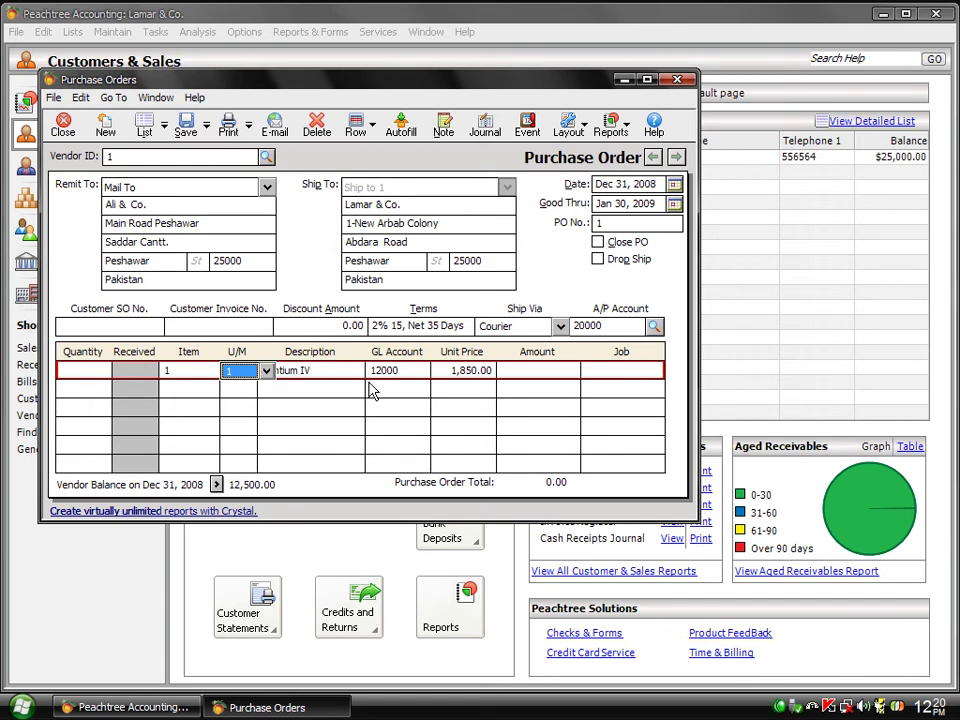
{"action": "left_click", "coordinate": [302, 382]}
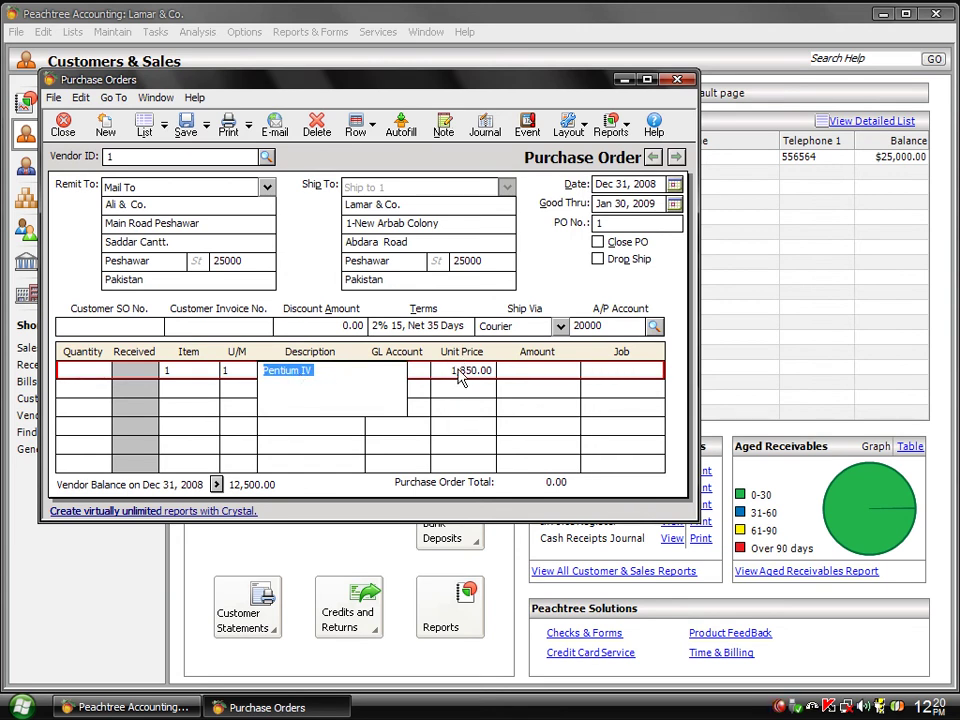
{"action": "left_click", "coordinate": [459, 372]}
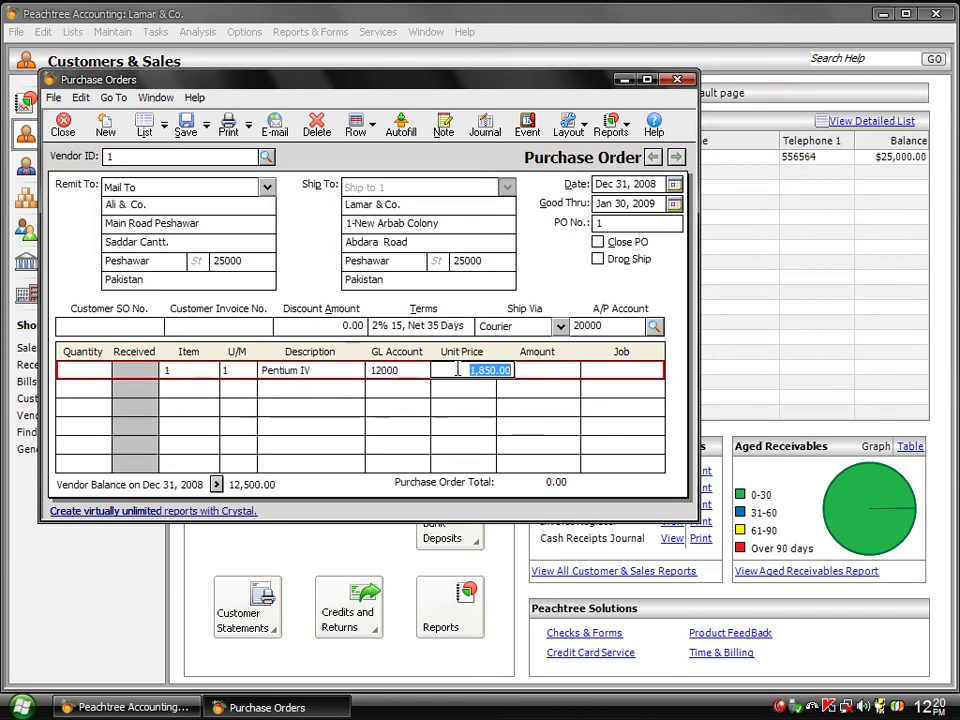
{"action": "left_click", "coordinate": [72, 372]}
{"action": "type", "text": "100"}
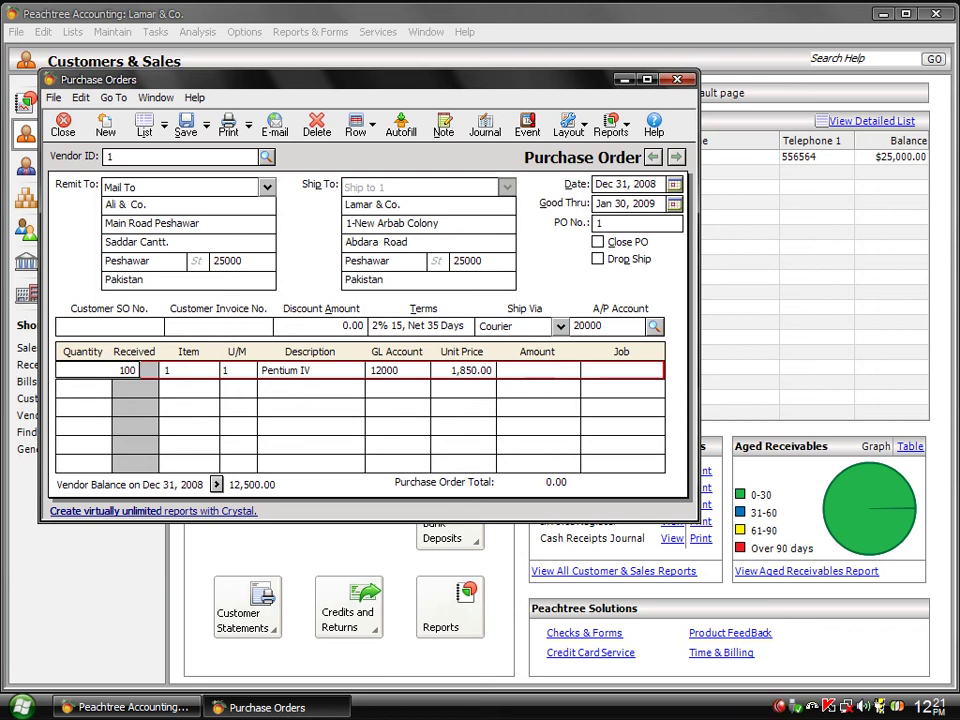
{"action": "left_click", "coordinate": [527, 372]}
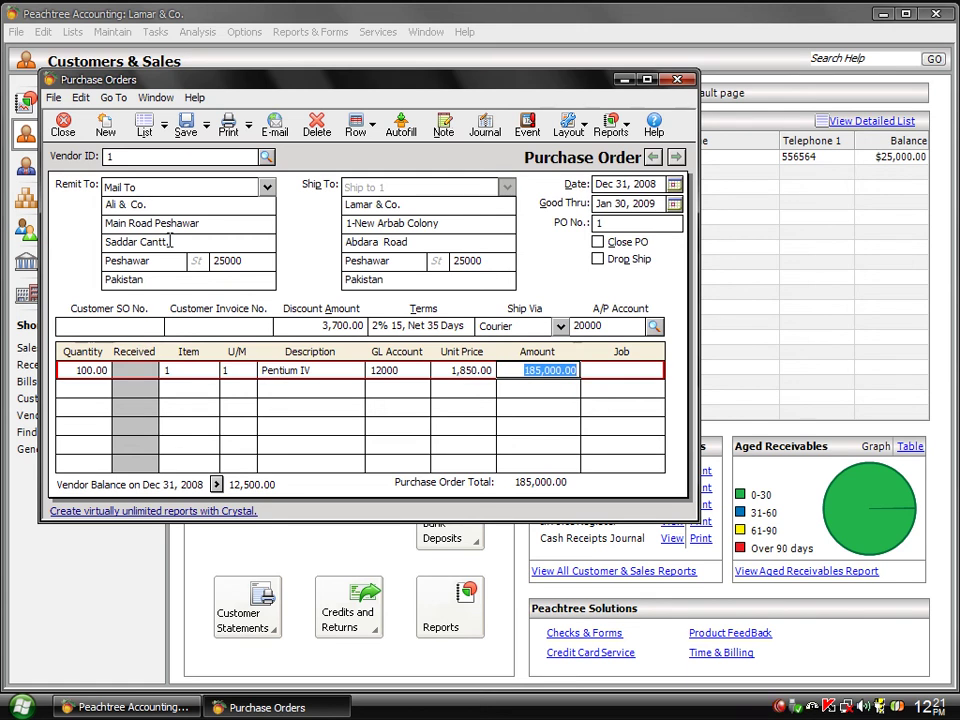
- Preview the printed purchase order form and examine its details up close and as a full page
{"action": "left_click", "coordinate": [230, 330]}
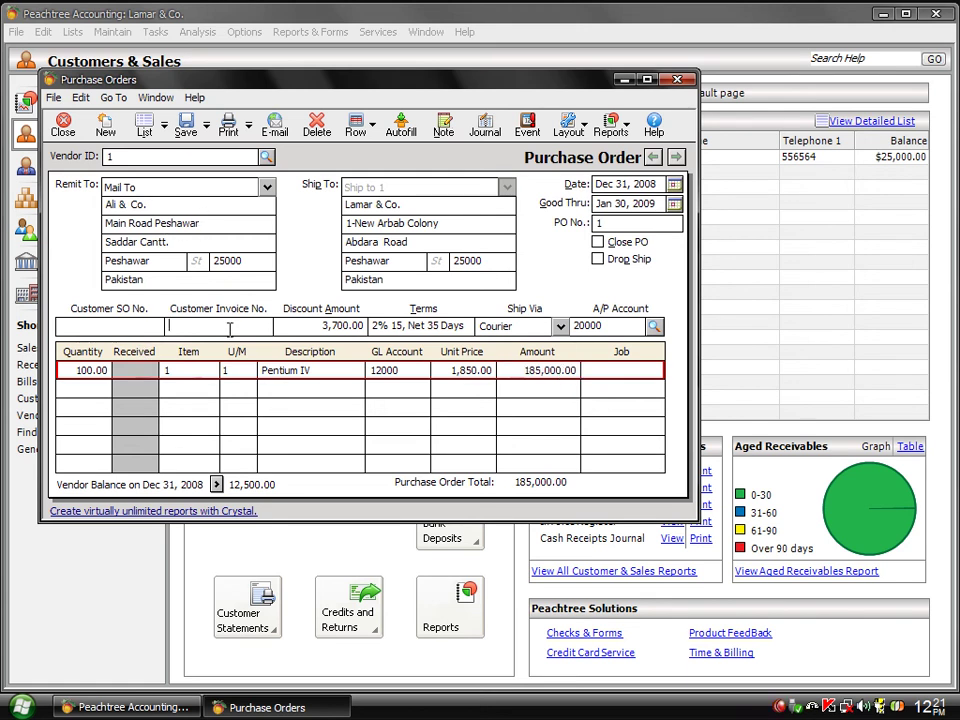
{"action": "left_click", "coordinate": [249, 136]}
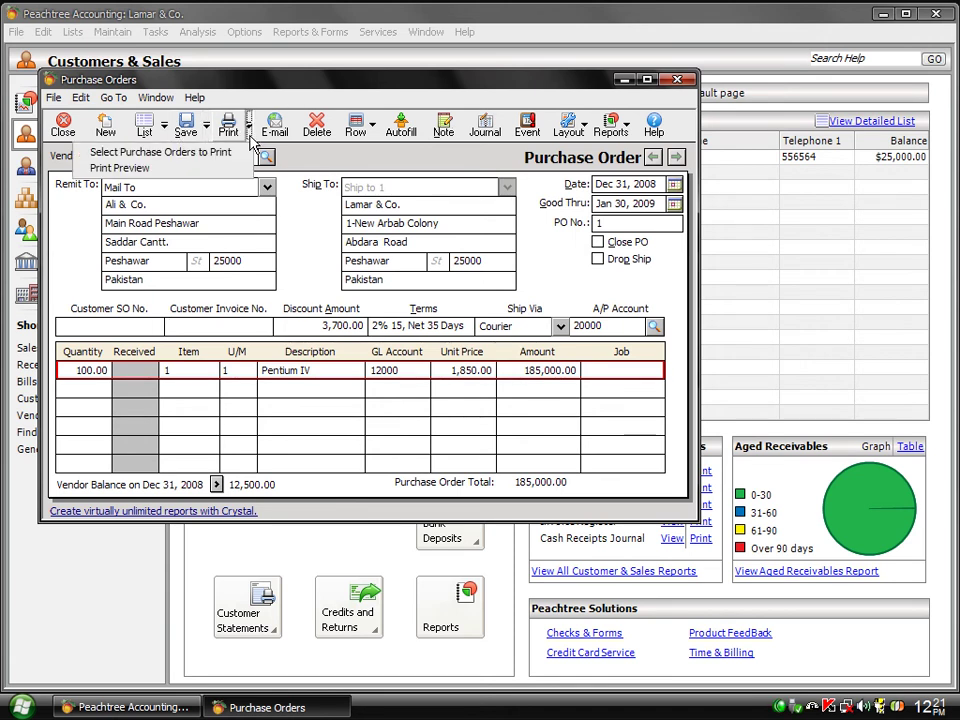
{"action": "left_click", "coordinate": [218, 172]}
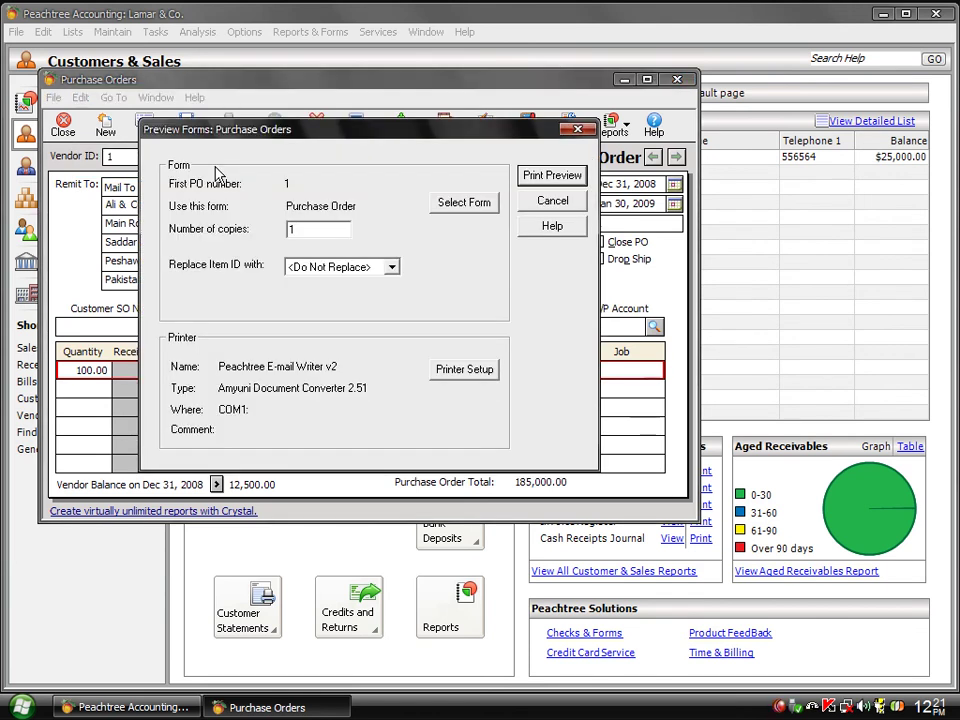
{"action": "left_click", "coordinate": [526, 180]}
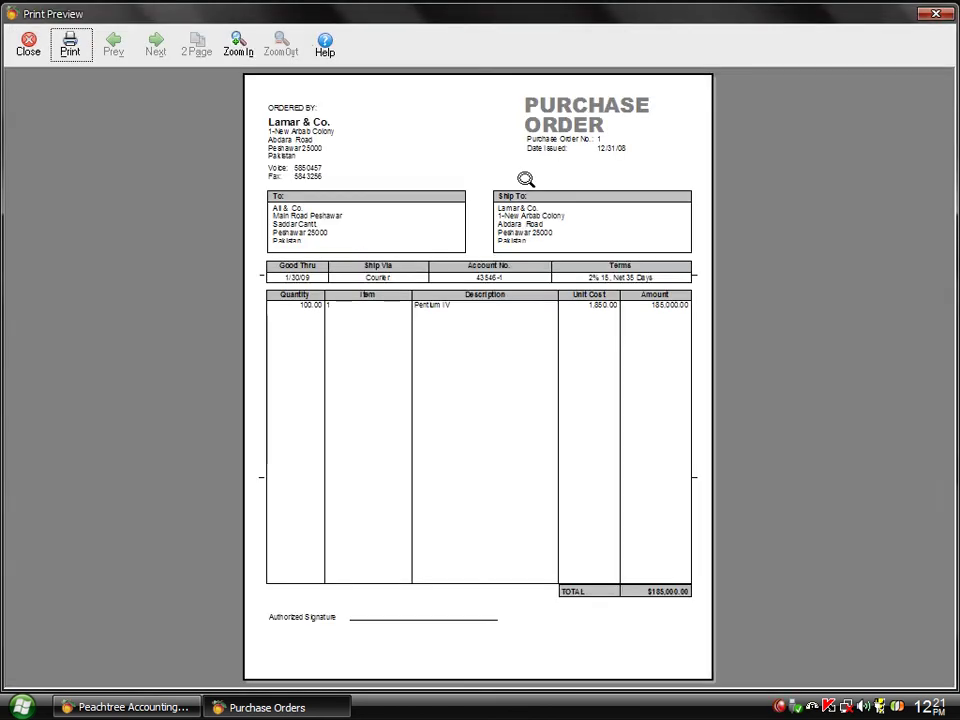
{"action": "left_click", "coordinate": [470, 122]}
{"action": "left_click", "coordinate": [468, 122]}
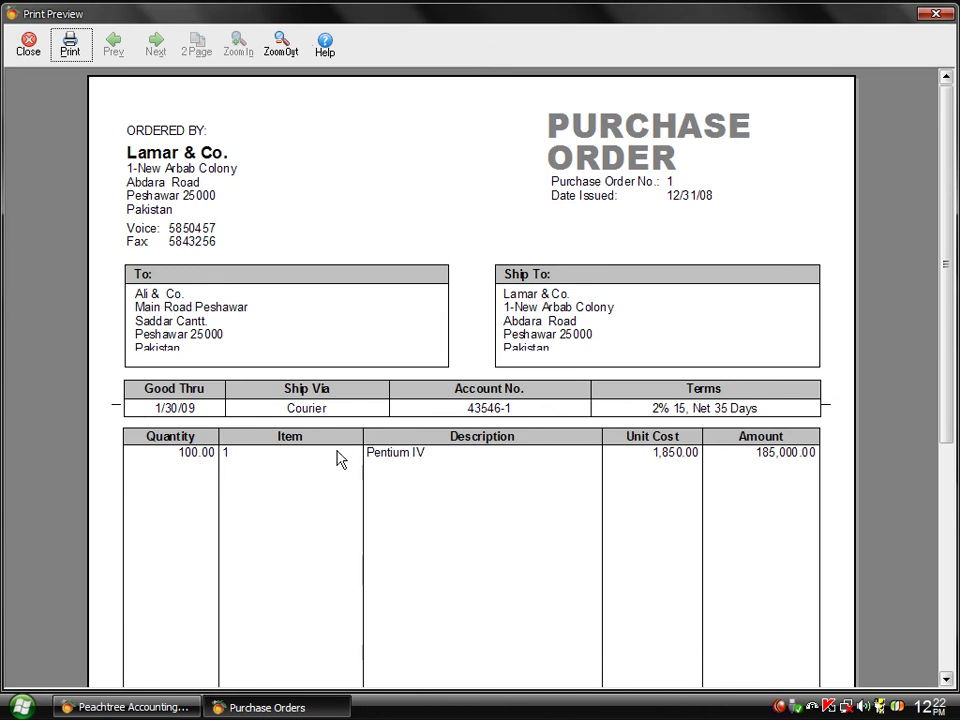
{"action": "left_click", "coordinate": [647, 472]}
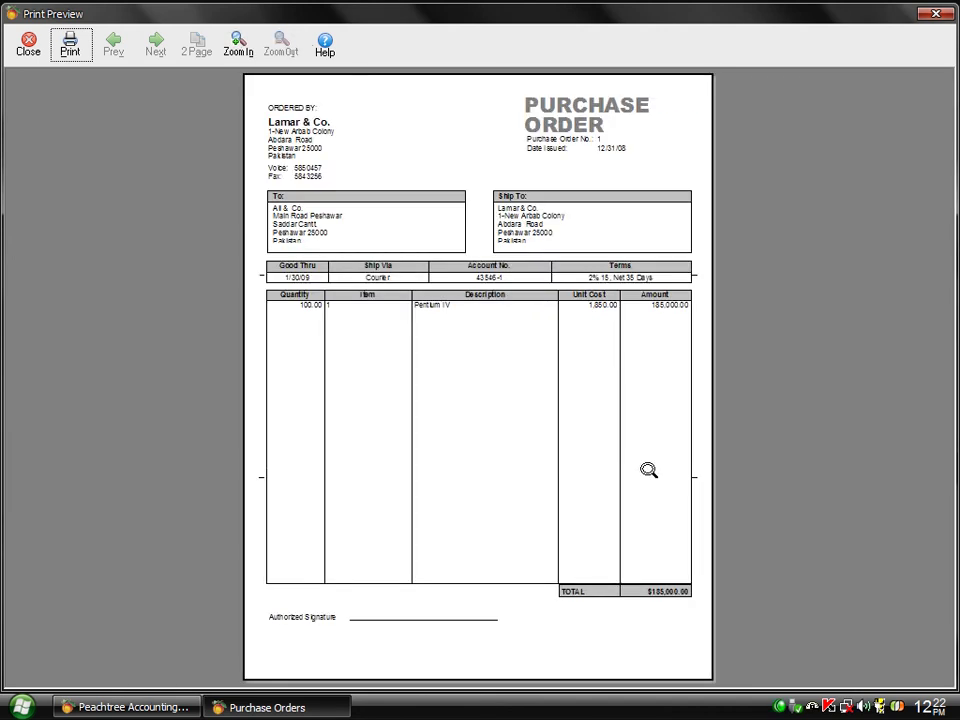
- Inspect the total, signature area and item line of the purchase order preview up close and close the preview
{"action": "left_click", "coordinate": [679, 580]}
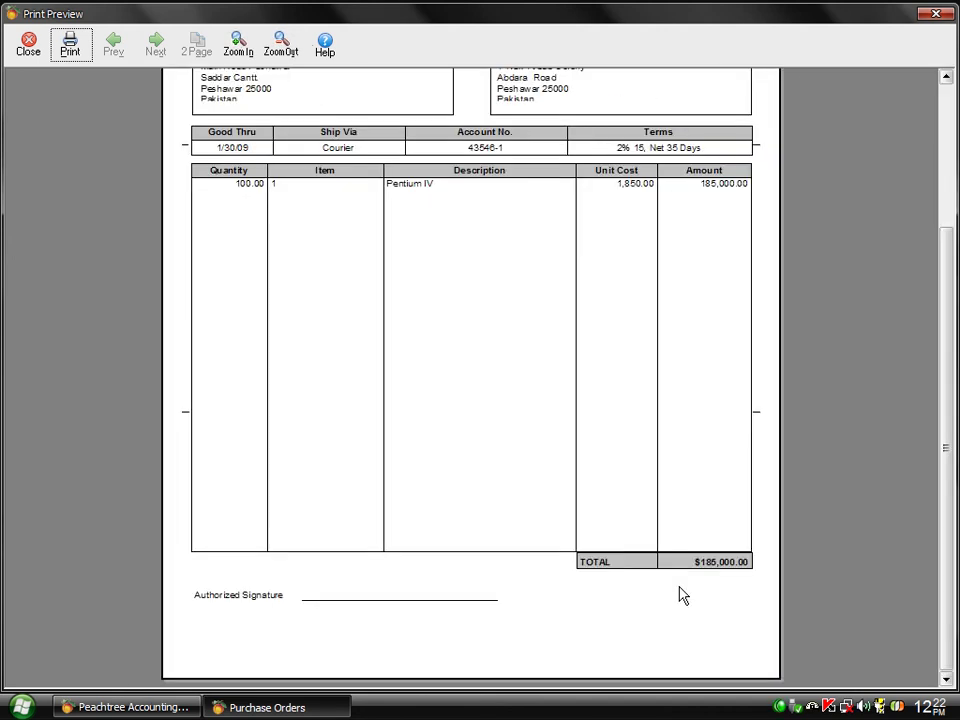
{"action": "left_click", "coordinate": [254, 597]}
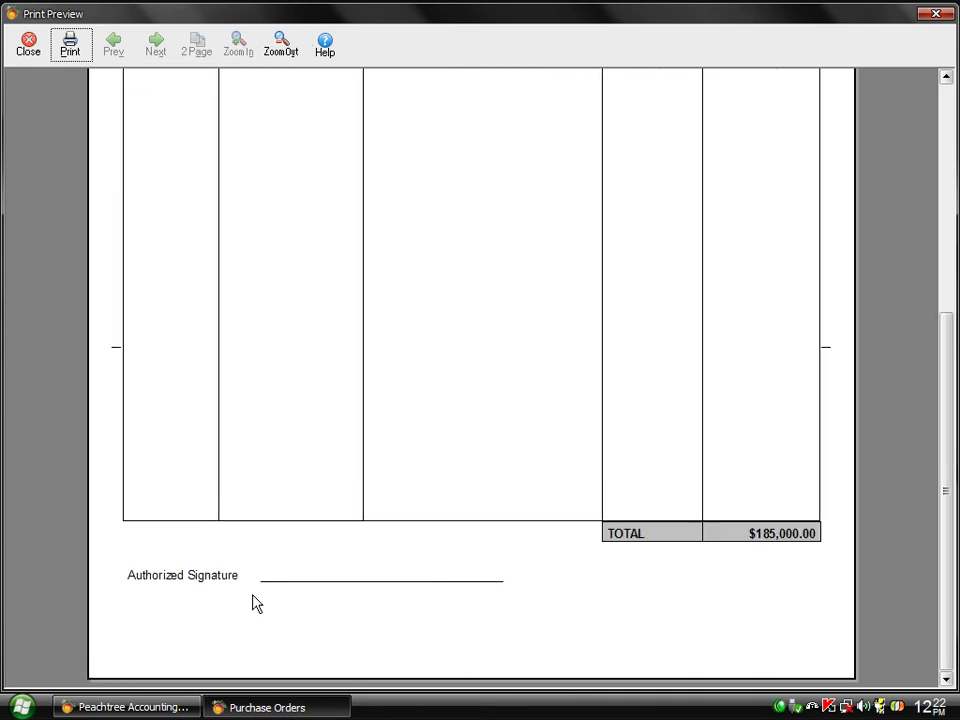
{"action": "left_click", "coordinate": [197, 581]}
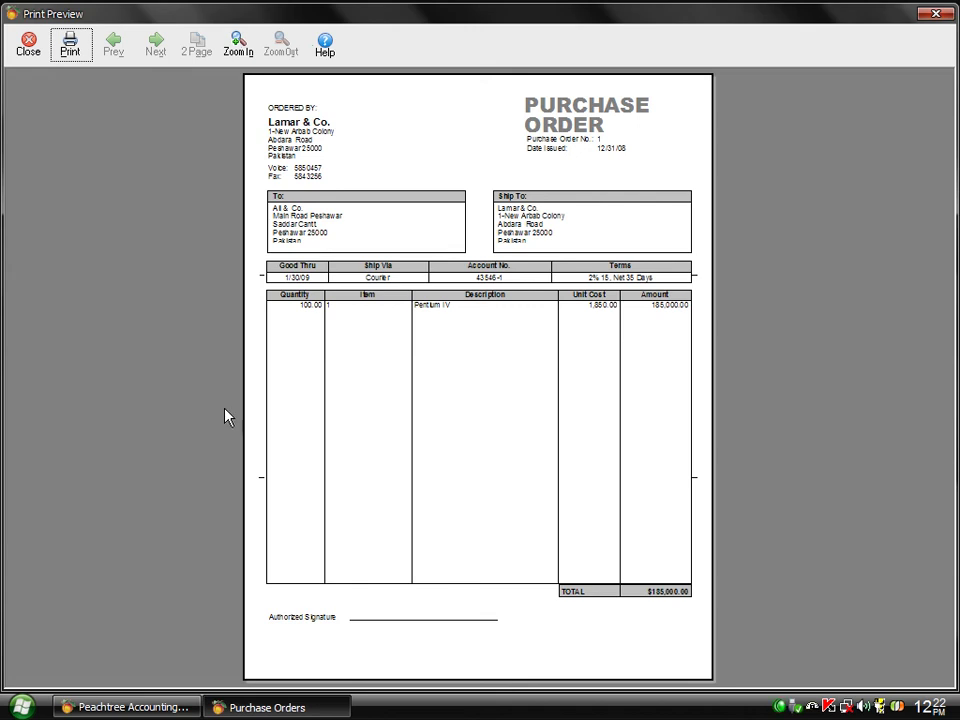
{"action": "left_click", "coordinate": [458, 306]}
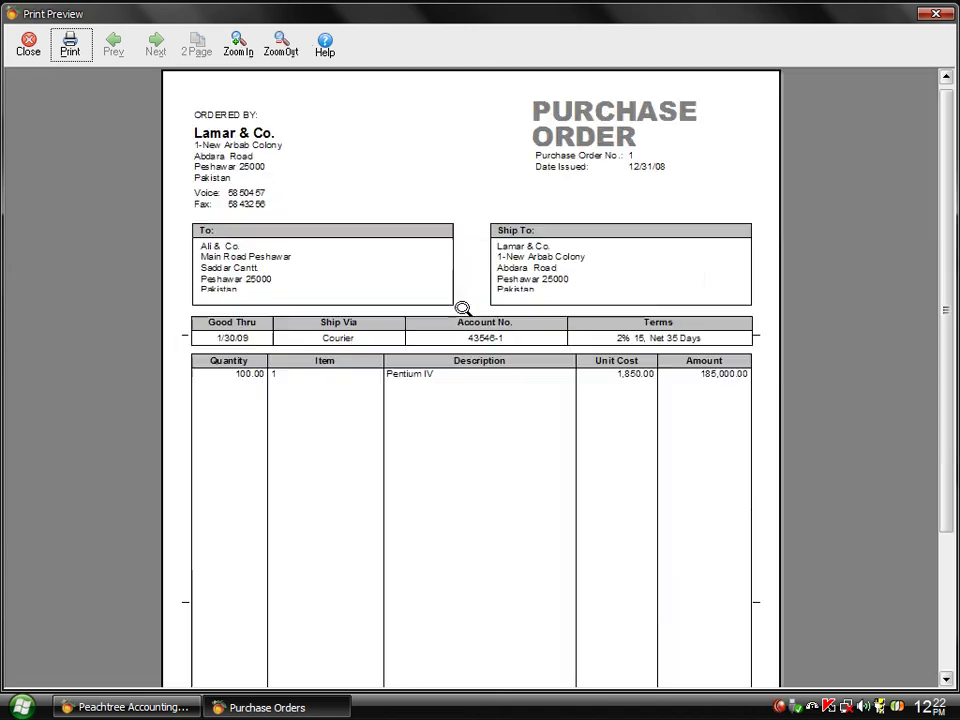
{"action": "left_click", "coordinate": [465, 382]}
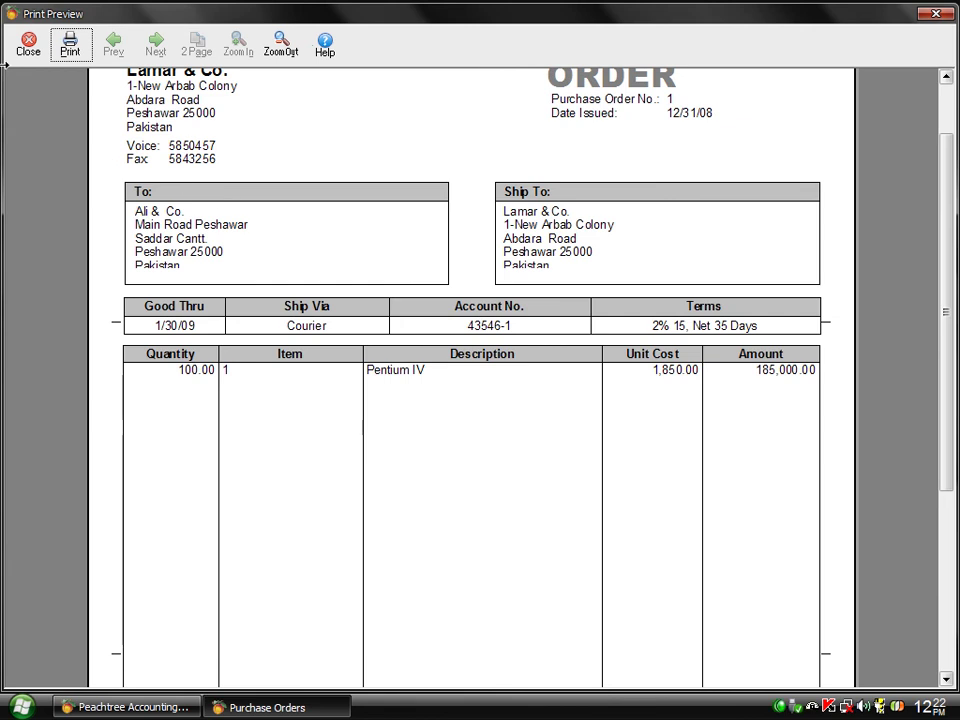
{"action": "left_click", "coordinate": [28, 44]}
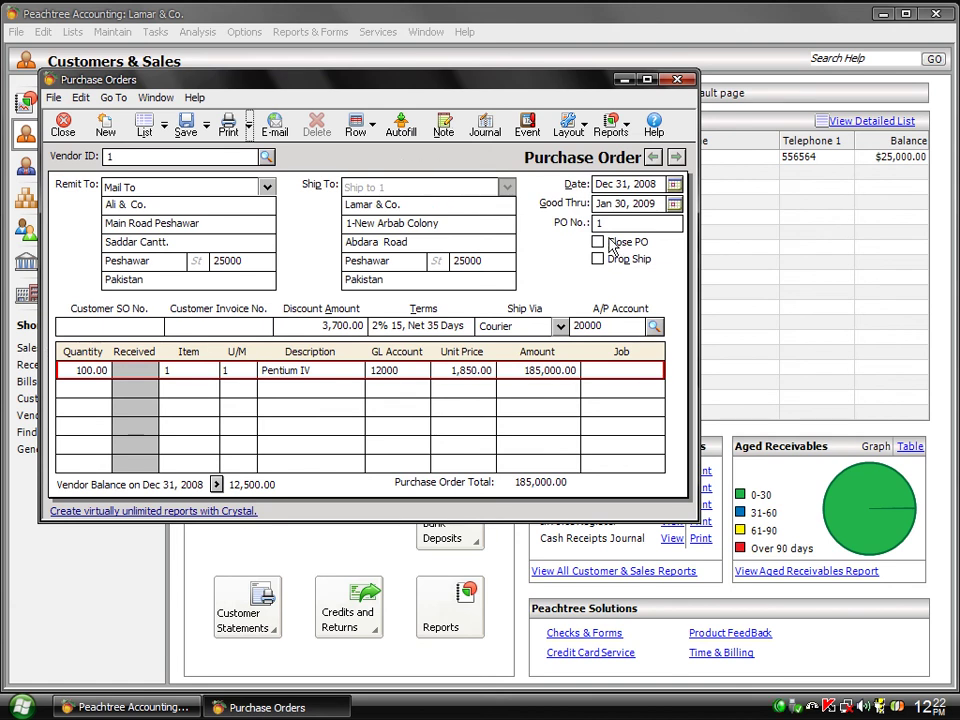
- Set the purchase order's Good Thru date to Jan 5, 2009, save the order and close the purchase order window
{"action": "left_click", "coordinate": [675, 205]}
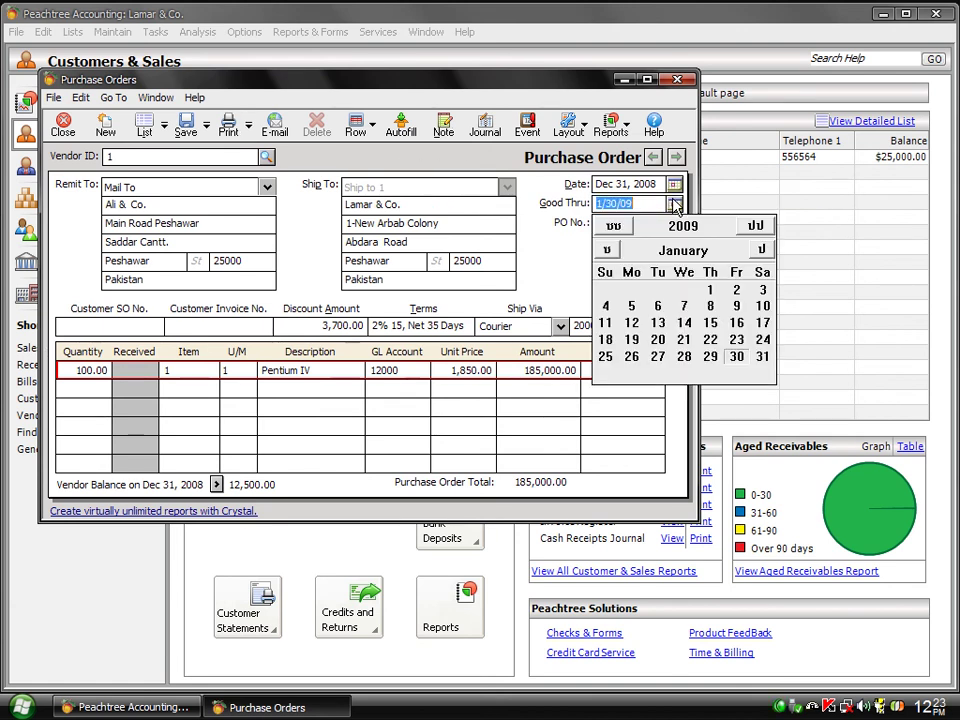
{"action": "left_click", "coordinate": [632, 306]}
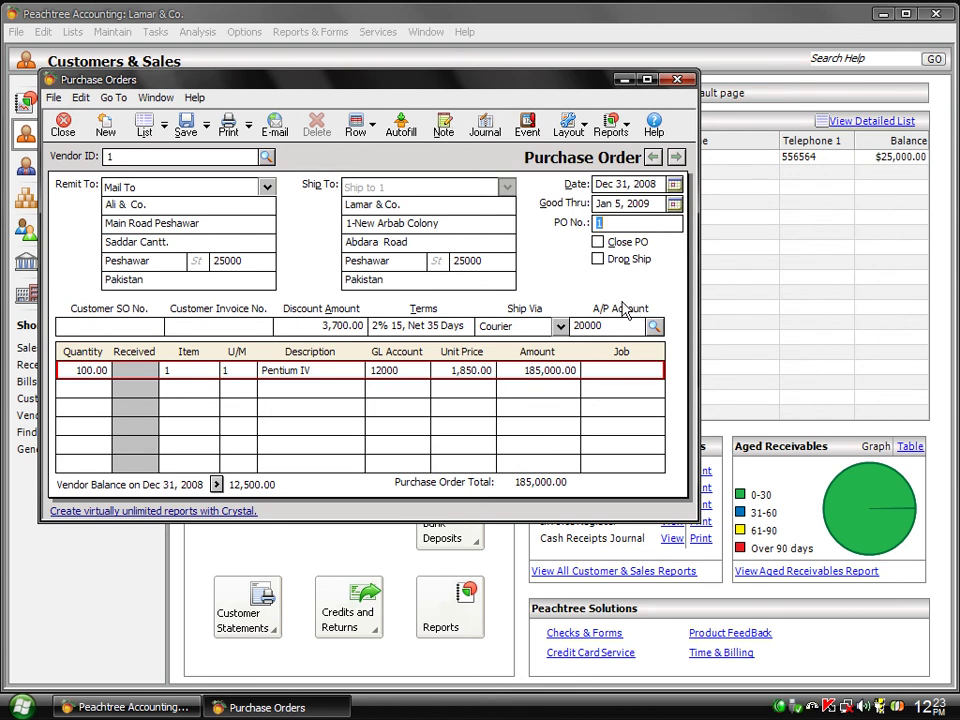
{"action": "left_click", "coordinate": [186, 123]}
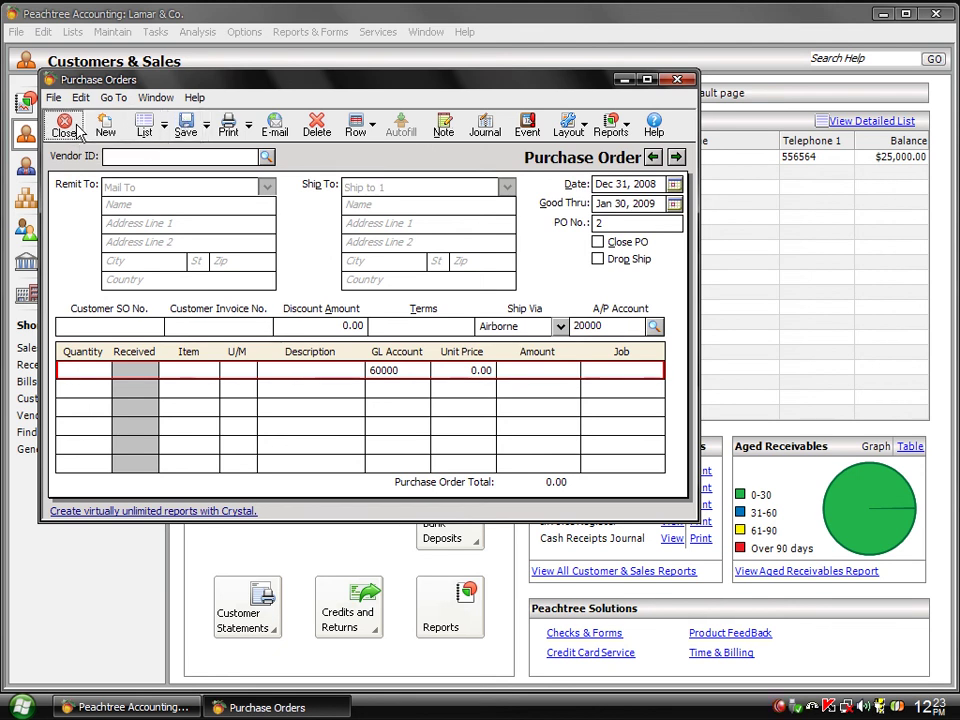
{"action": "left_click", "coordinate": [76, 130]}
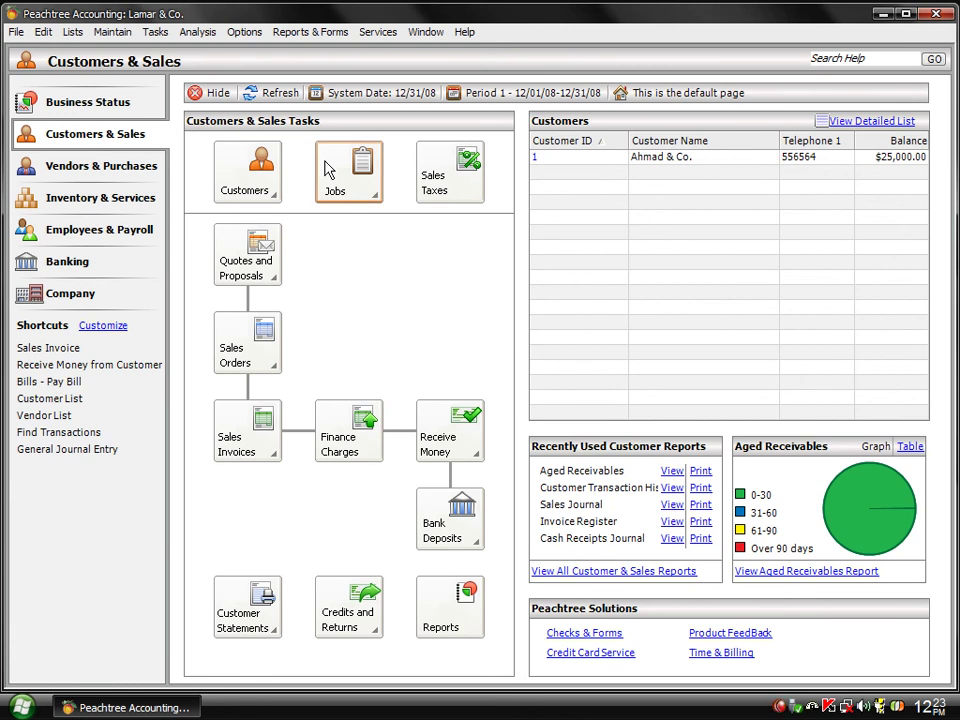
- View the General Ledger Trial Balance report and close it
{"action": "left_click", "coordinate": [329, 171]}
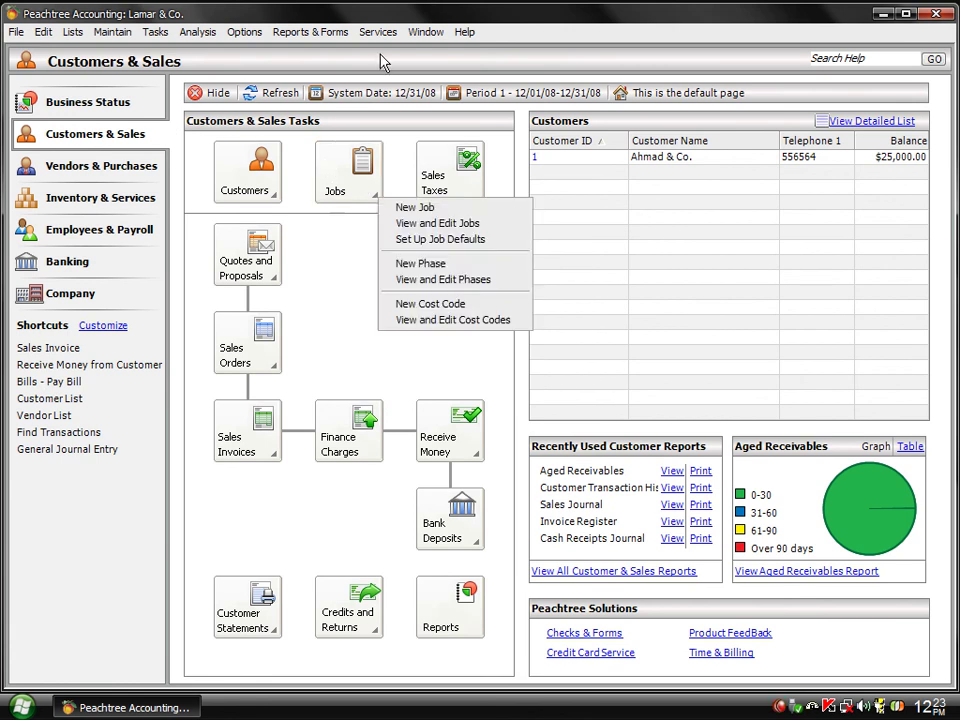
{"action": "left_click", "coordinate": [312, 33]}
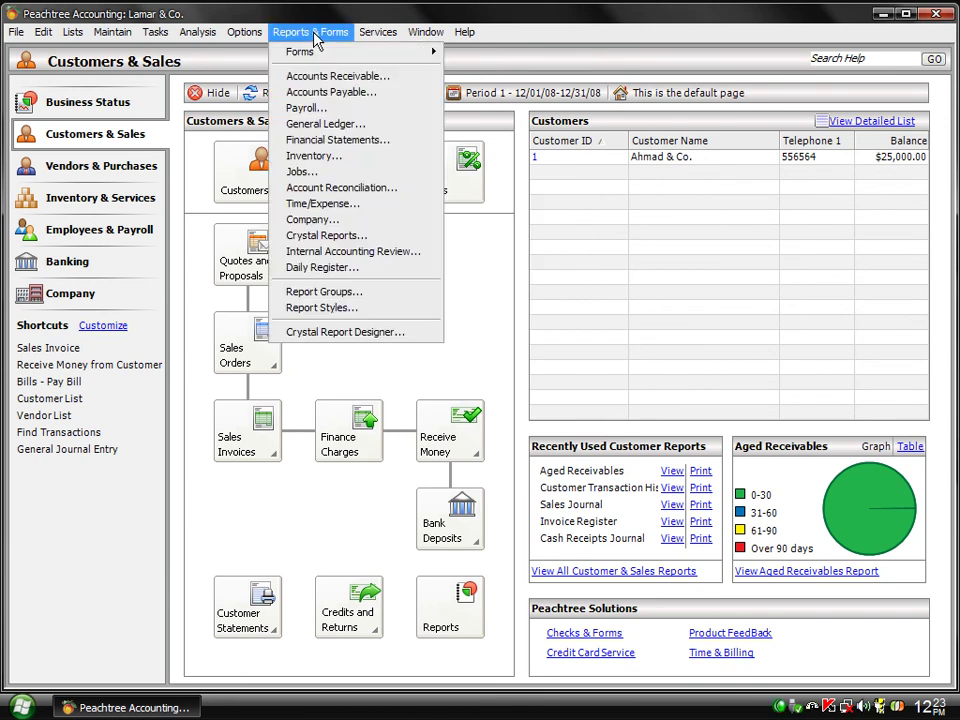
{"action": "left_click", "coordinate": [339, 125]}
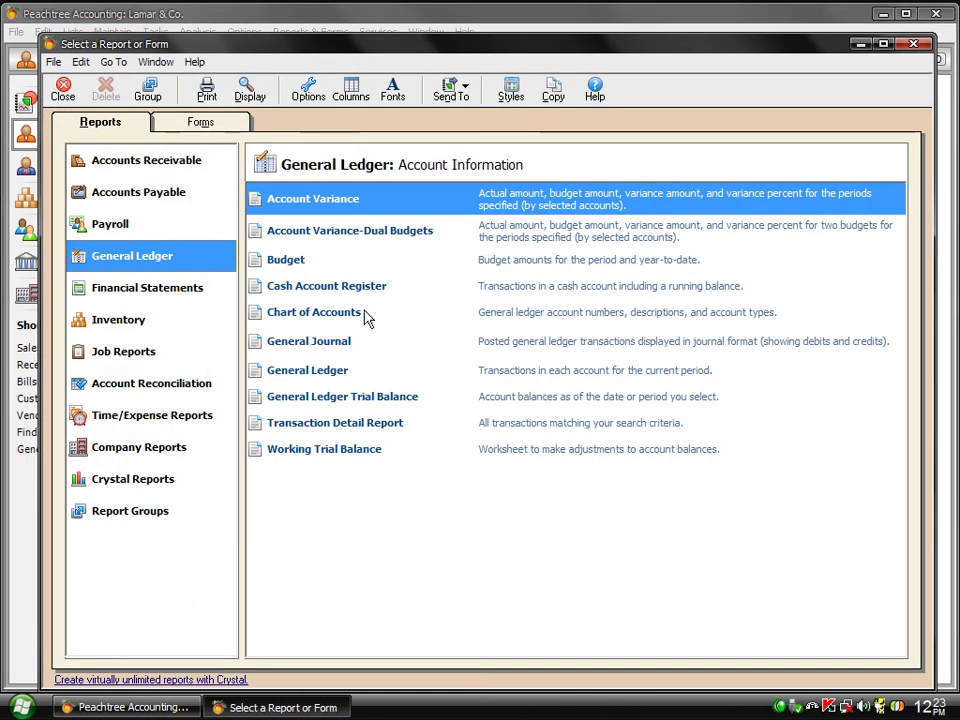
{"action": "left_click", "coordinate": [392, 396]}
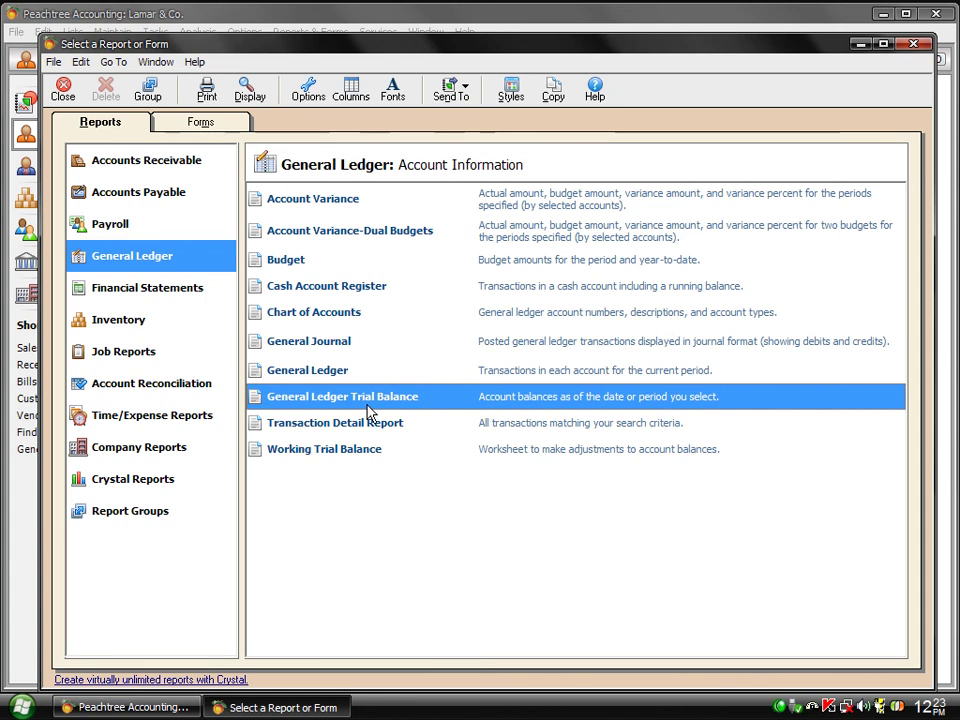
{"action": "double_click", "coordinate": [367, 404]}
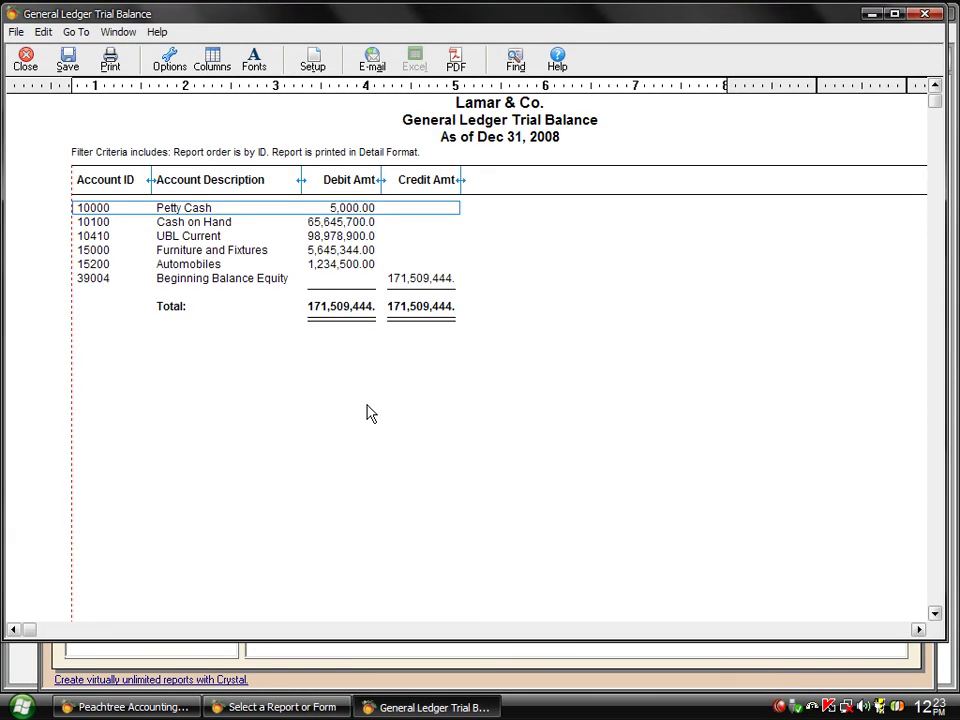
{"action": "left_click", "coordinate": [25, 62]}
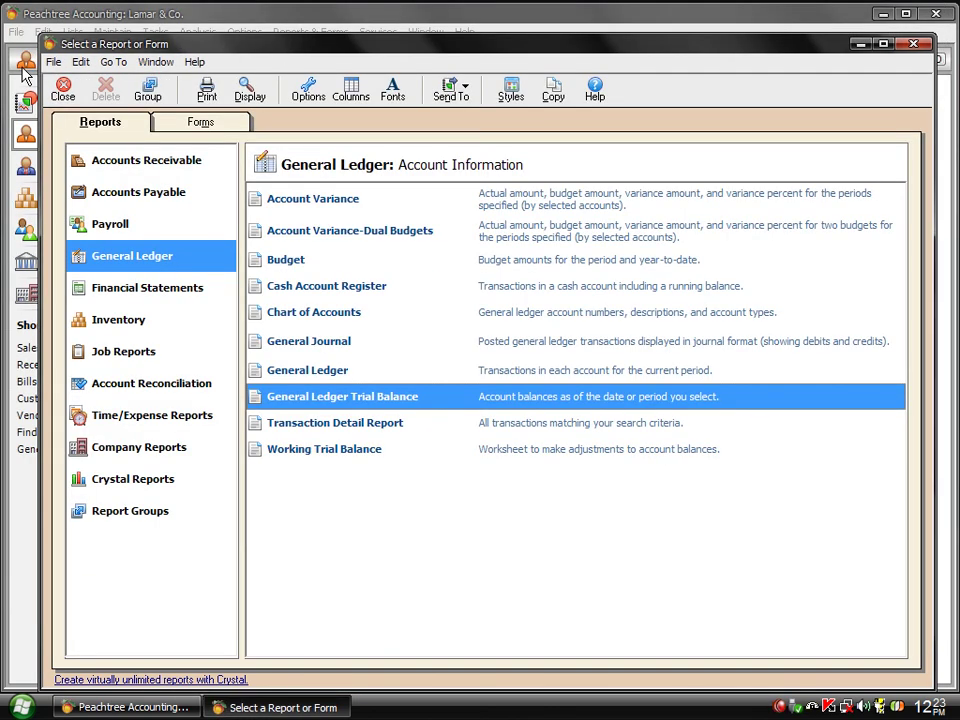
- Review the Aged Payables and Purchase Journal reports from the Accounts Payable group, closing each one
{"action": "left_click", "coordinate": [153, 199]}
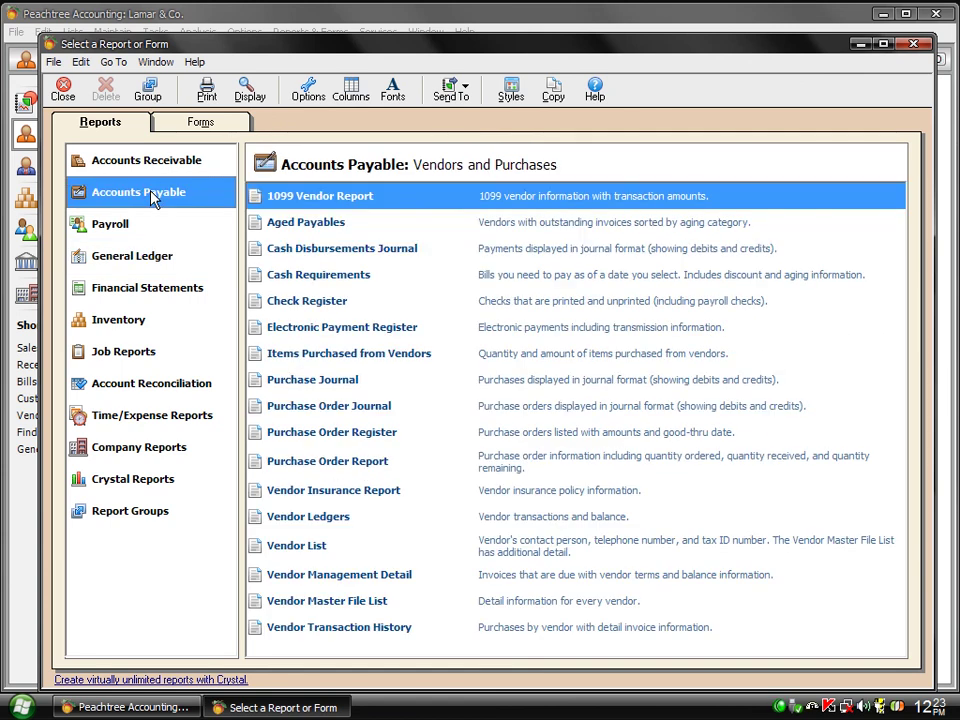
{"action": "double_click", "coordinate": [301, 222]}
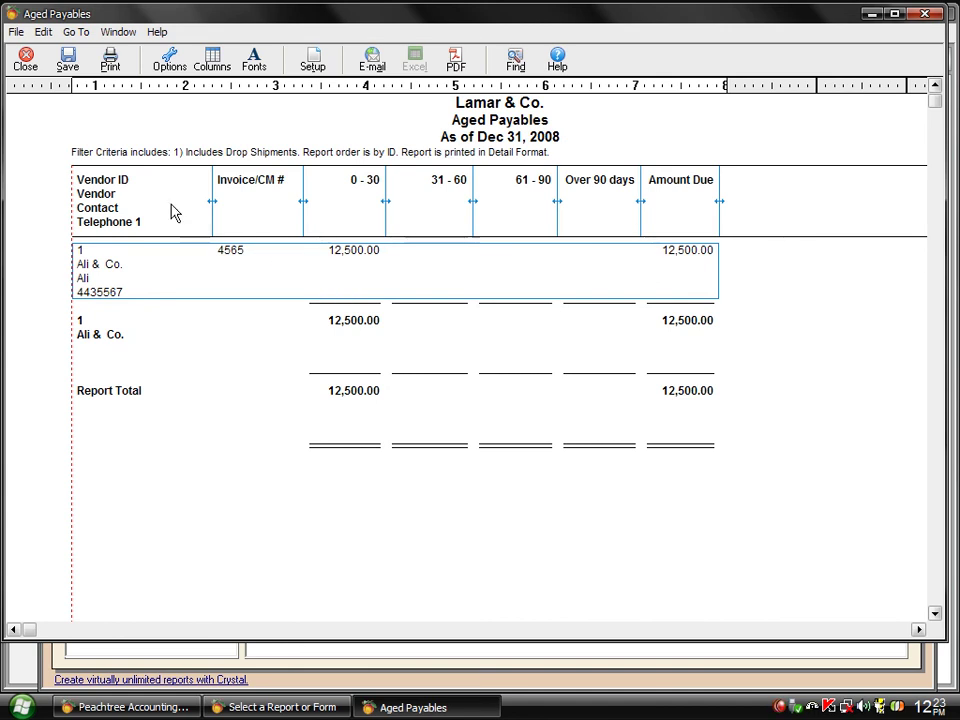
{"action": "left_click", "coordinate": [20, 64]}
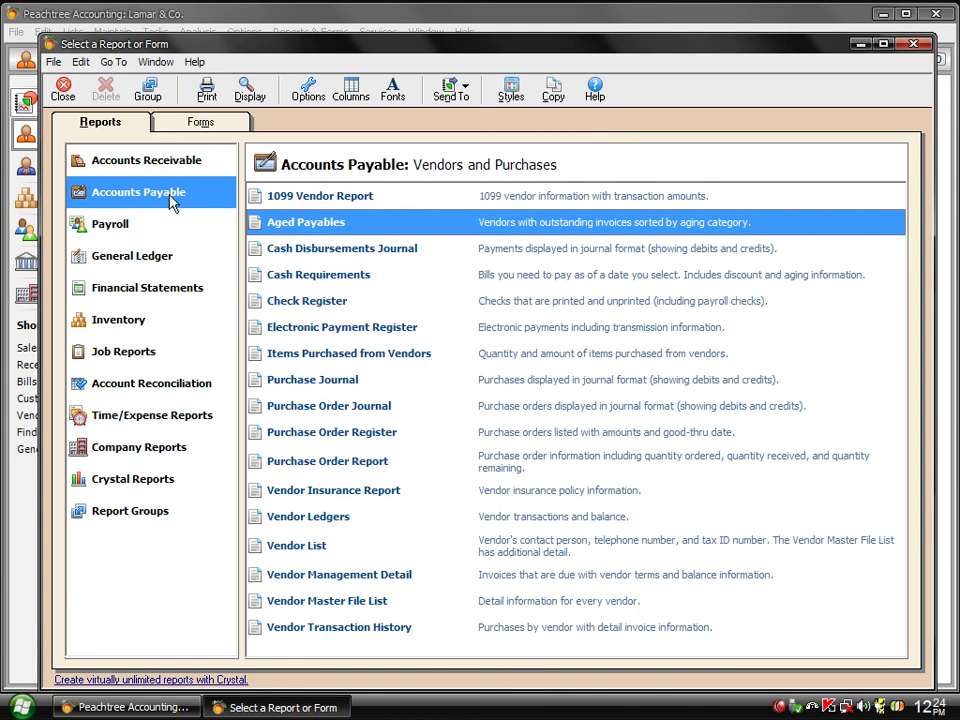
{"action": "double_click", "coordinate": [305, 381]}
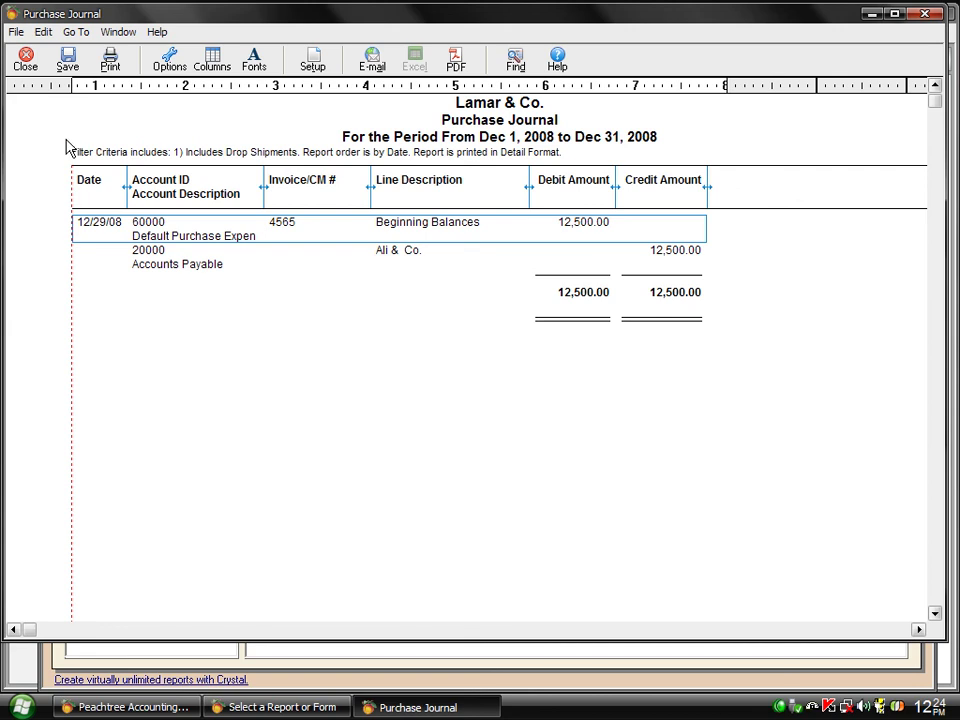
{"action": "left_click", "coordinate": [22, 66]}
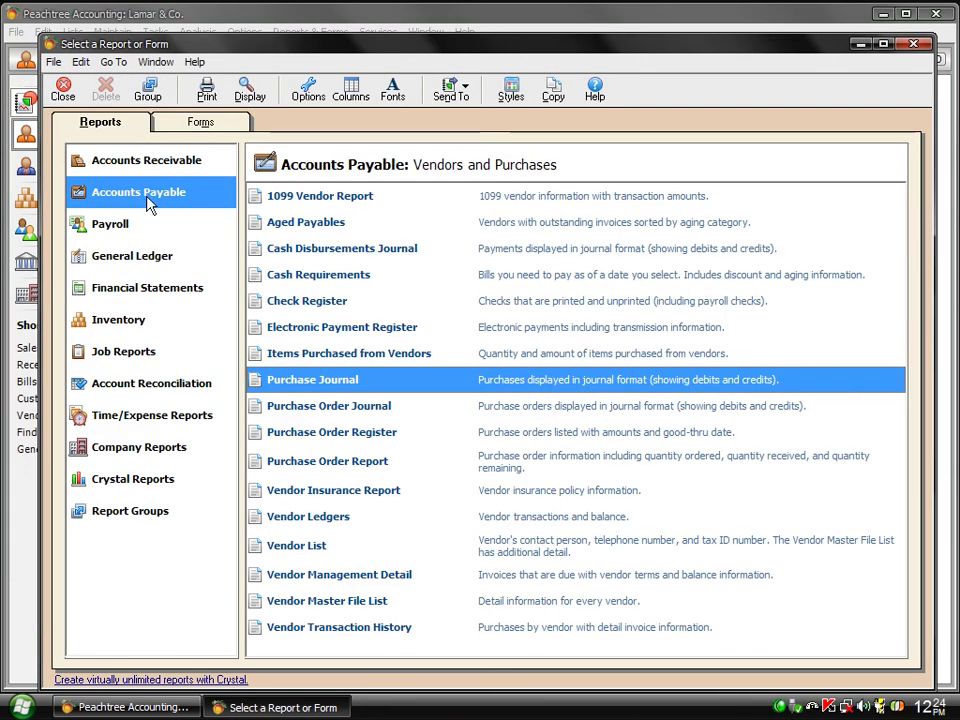
- Check the saved purchase order in the Purchase Order Register report and close the report
{"action": "left_click", "coordinate": [343, 408]}
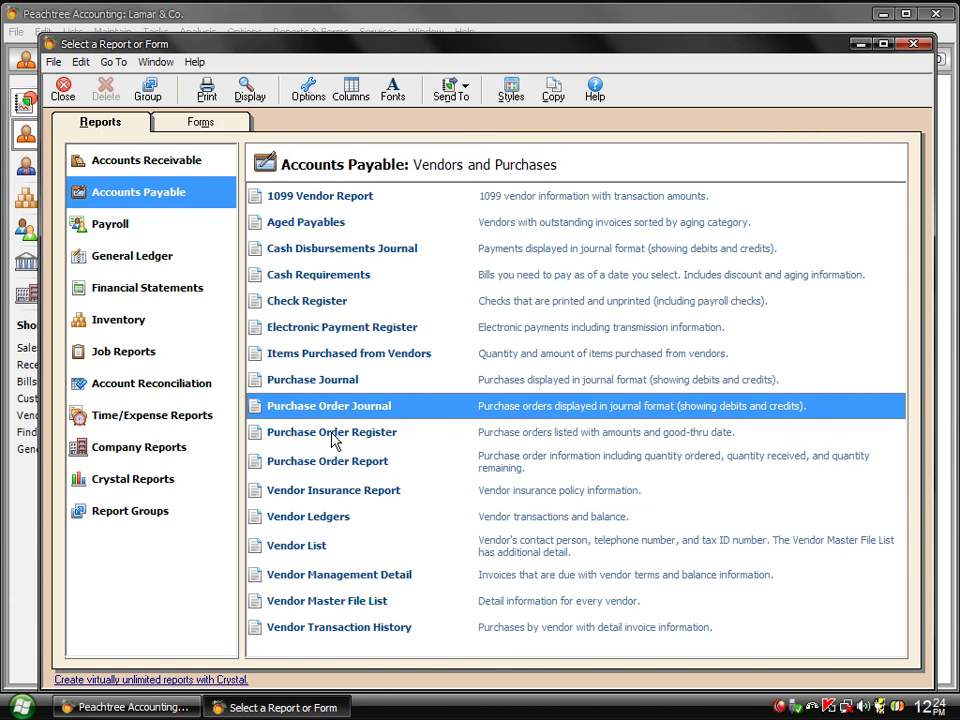
{"action": "double_click", "coordinate": [335, 434]}
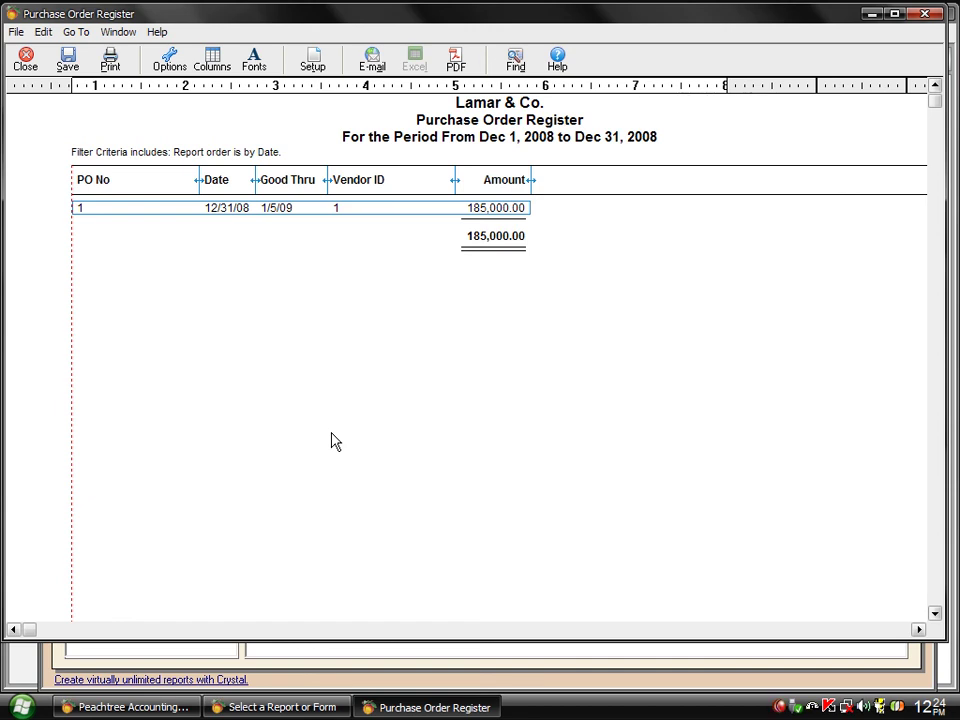
{"action": "left_click", "coordinate": [25, 60]}
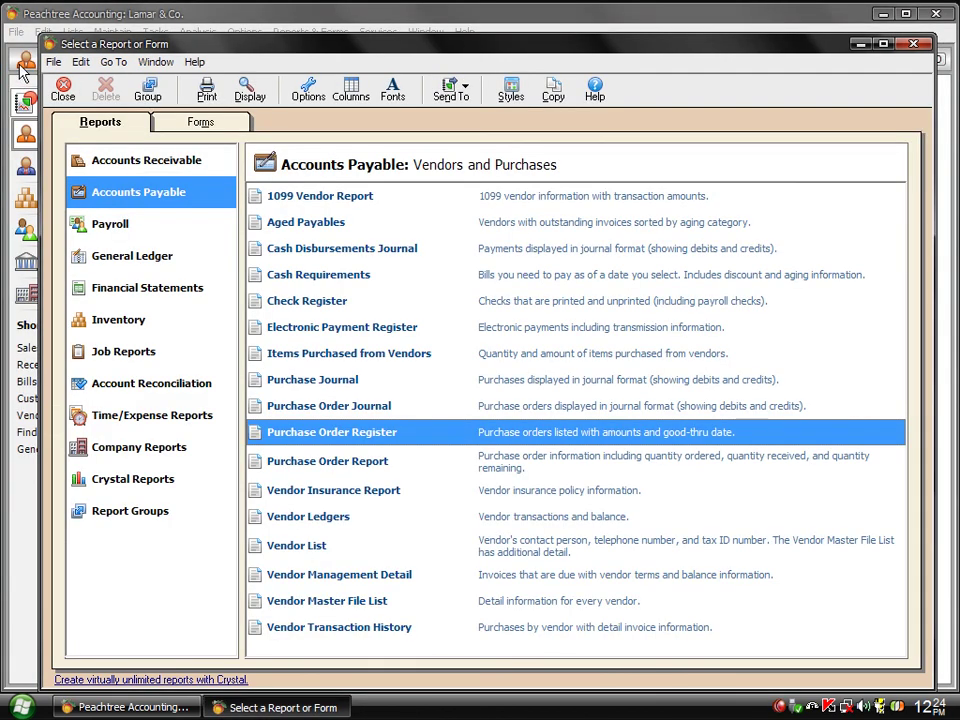
- Review the Inventory Stock Status Report for the CPU item's stock and reorder levels, and close the report selection
{"action": "left_click", "coordinate": [118, 320]}
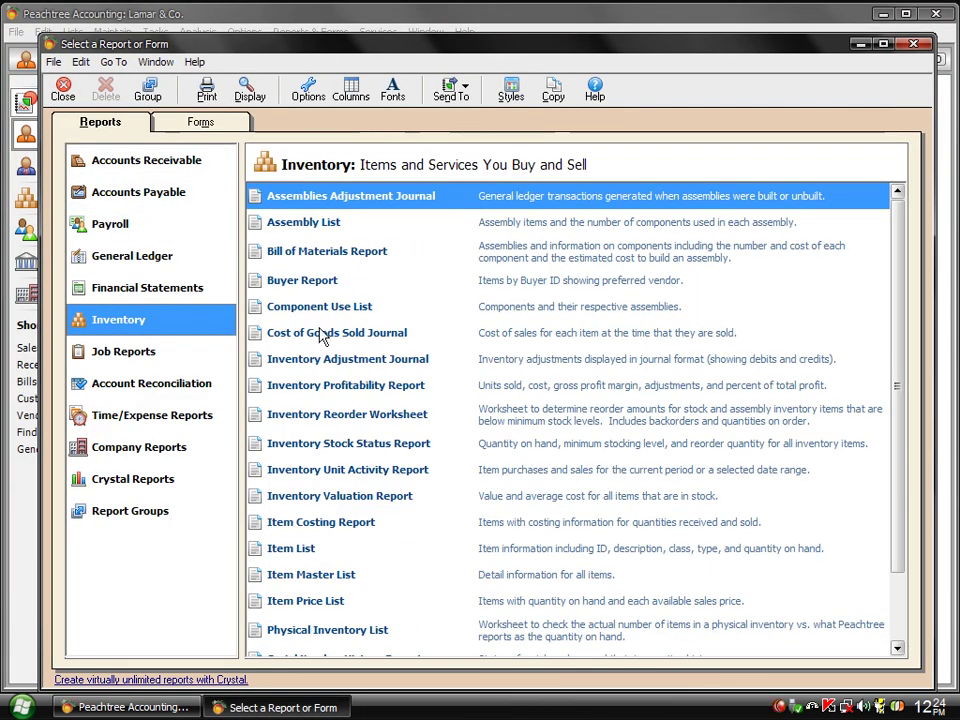
{"action": "double_click", "coordinate": [360, 446]}
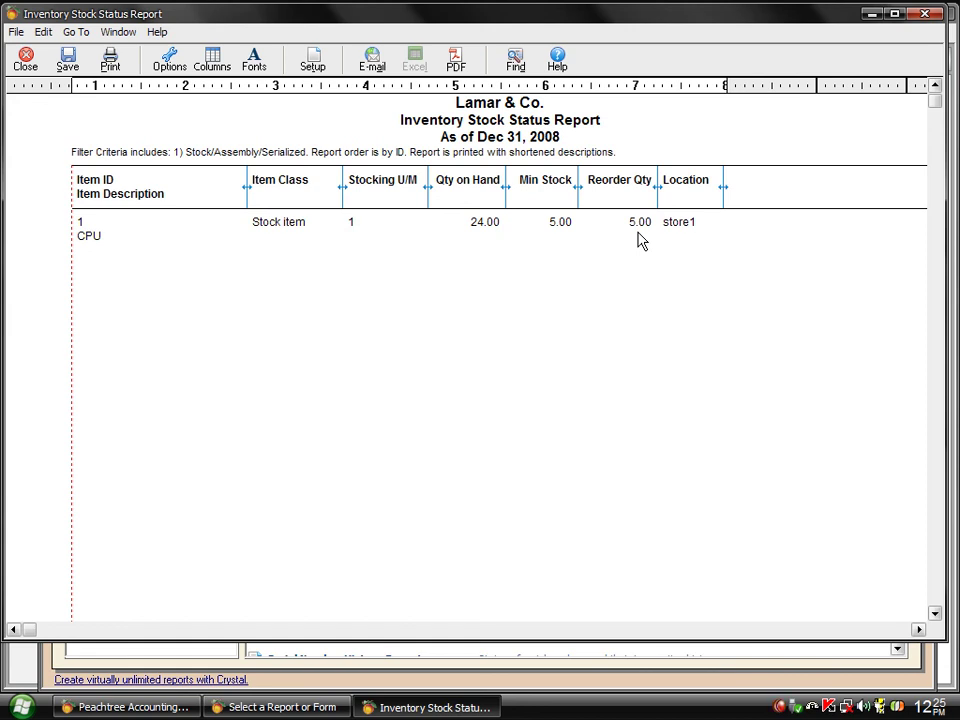
{"action": "left_click", "coordinate": [27, 70]}
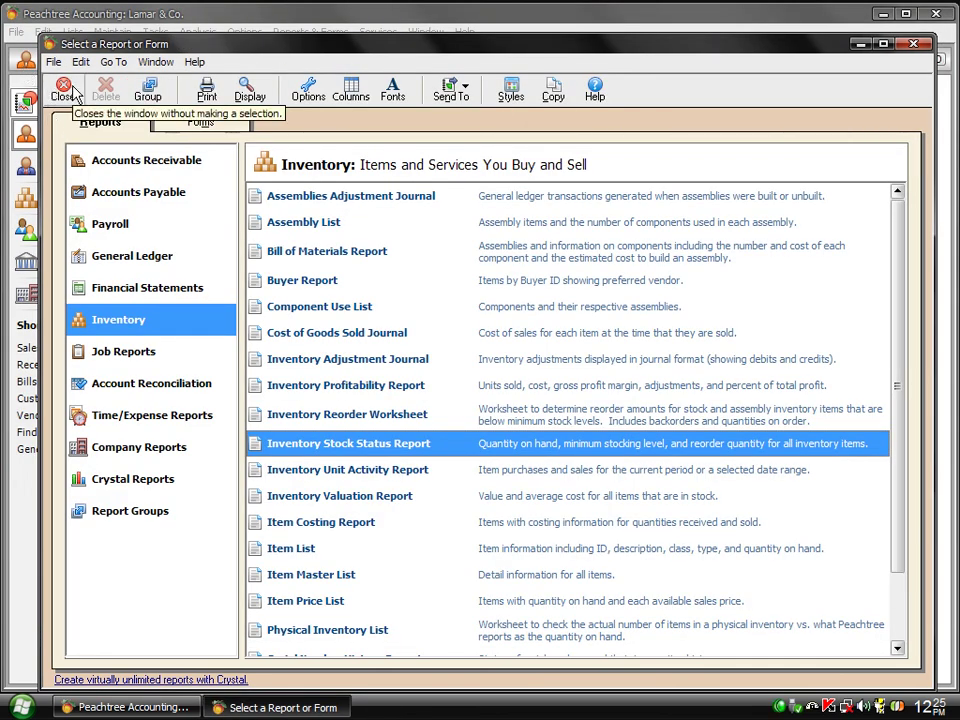
{"action": "left_click", "coordinate": [68, 92]}
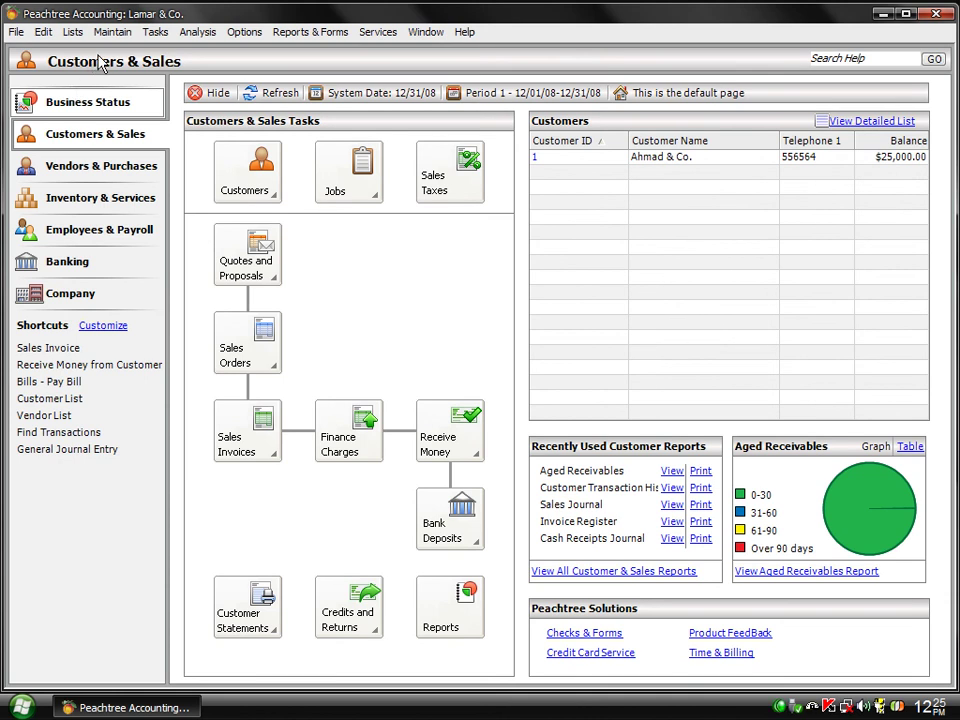
- Start a Purchases/Receive Inventory entry for vendor Ali & Co. and apply it to the vendor's open purchase order
{"action": "left_click", "coordinate": [155, 33]}
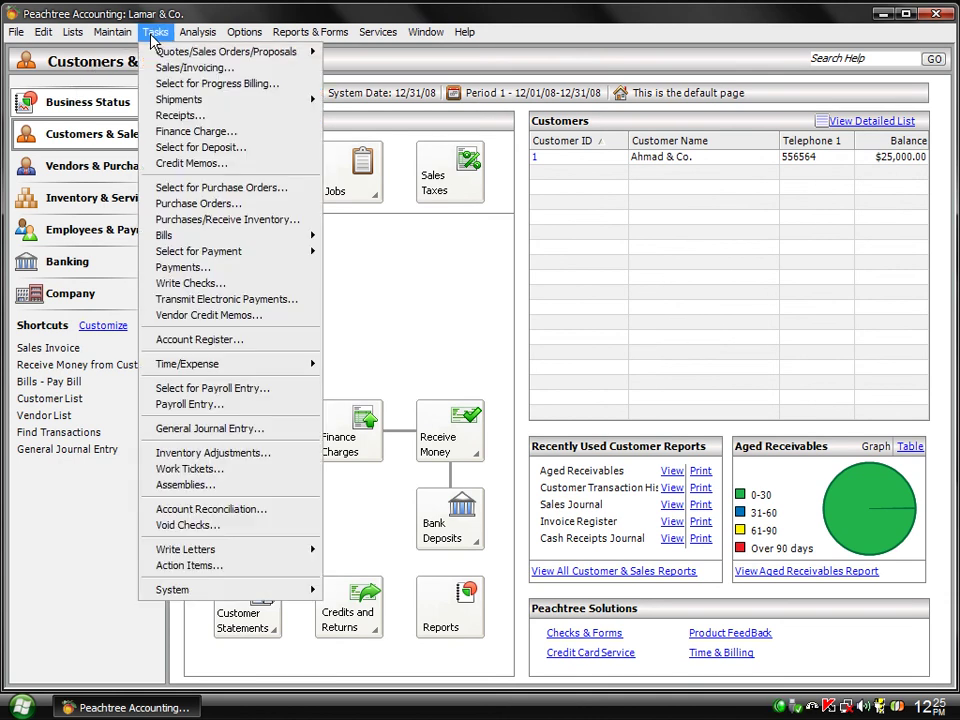
{"action": "left_click", "coordinate": [220, 222]}
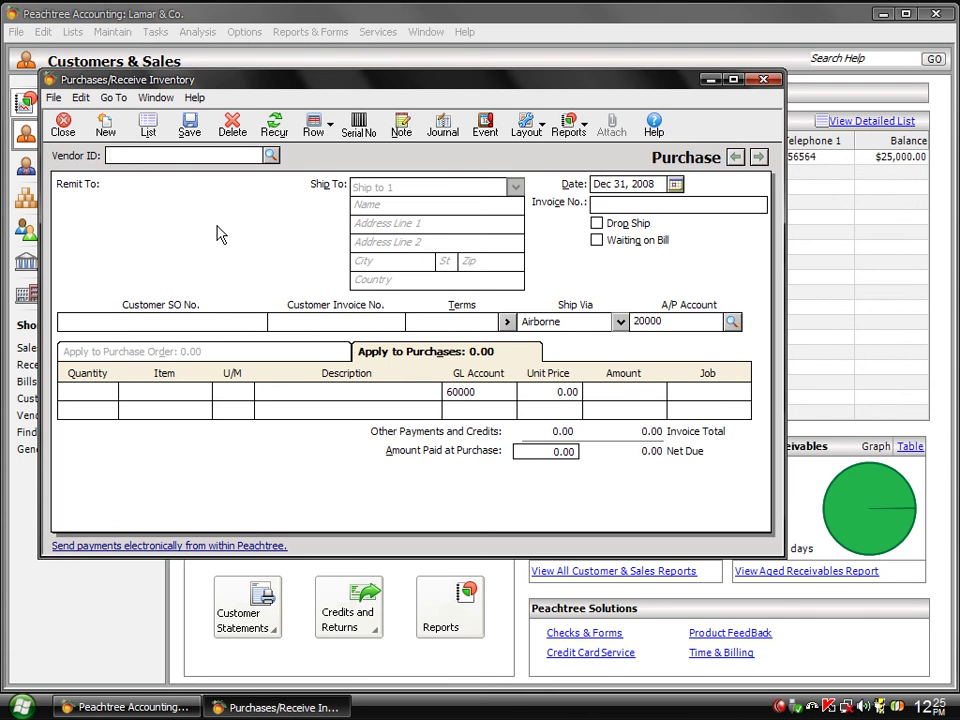
{"action": "left_click", "coordinate": [270, 156]}
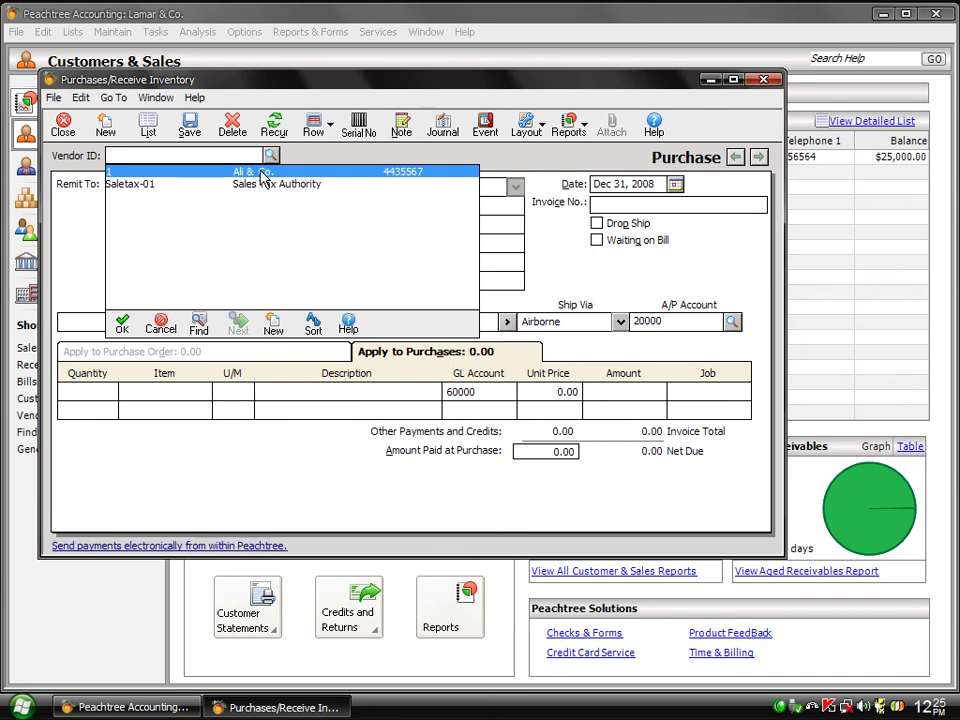
{"action": "key", "text": "Return"}
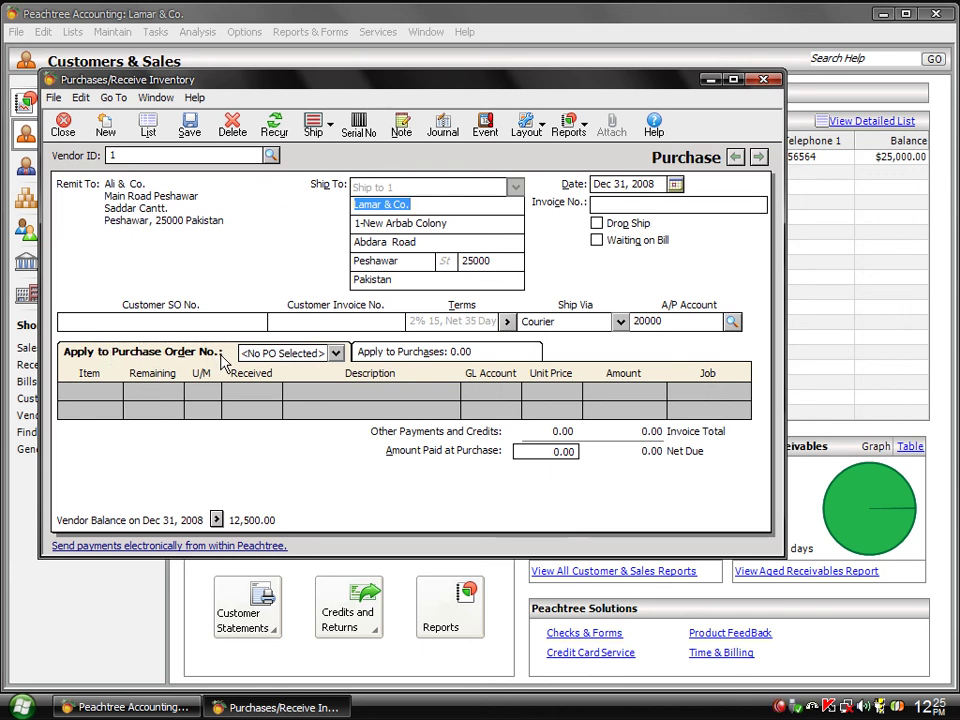
{"action": "left_click", "coordinate": [336, 353]}
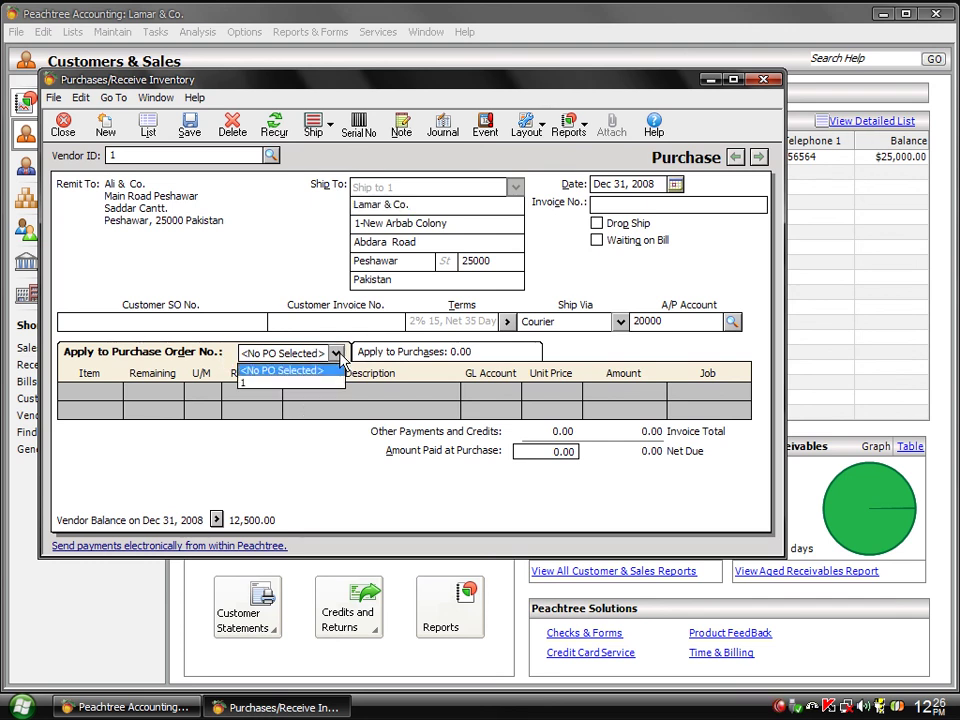
{"action": "left_click", "coordinate": [262, 383]}
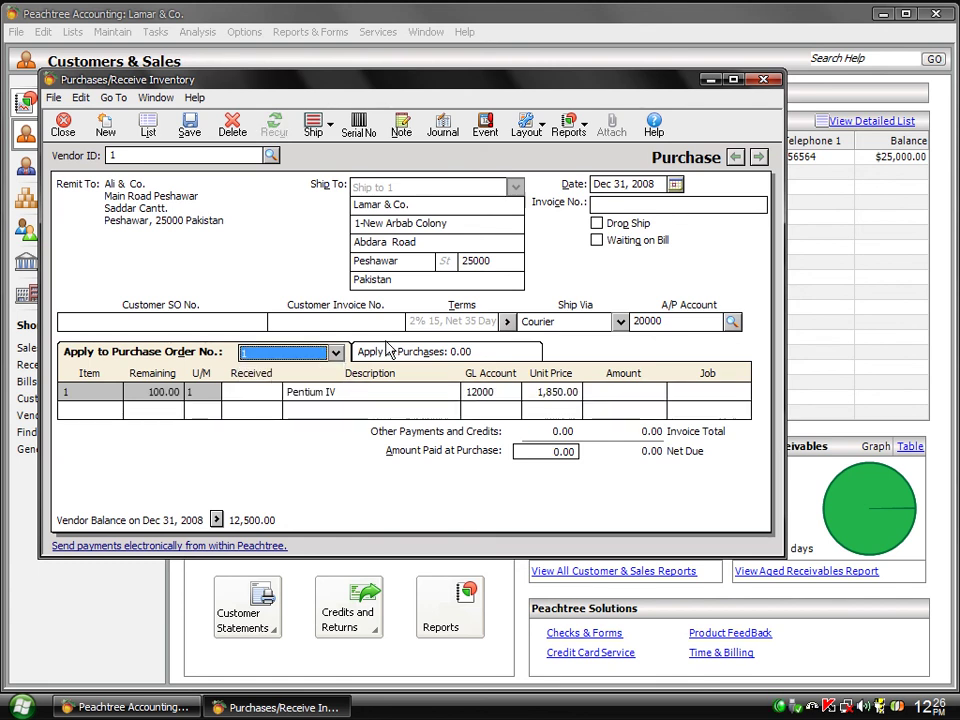
{"action": "left_click", "coordinate": [391, 353]}
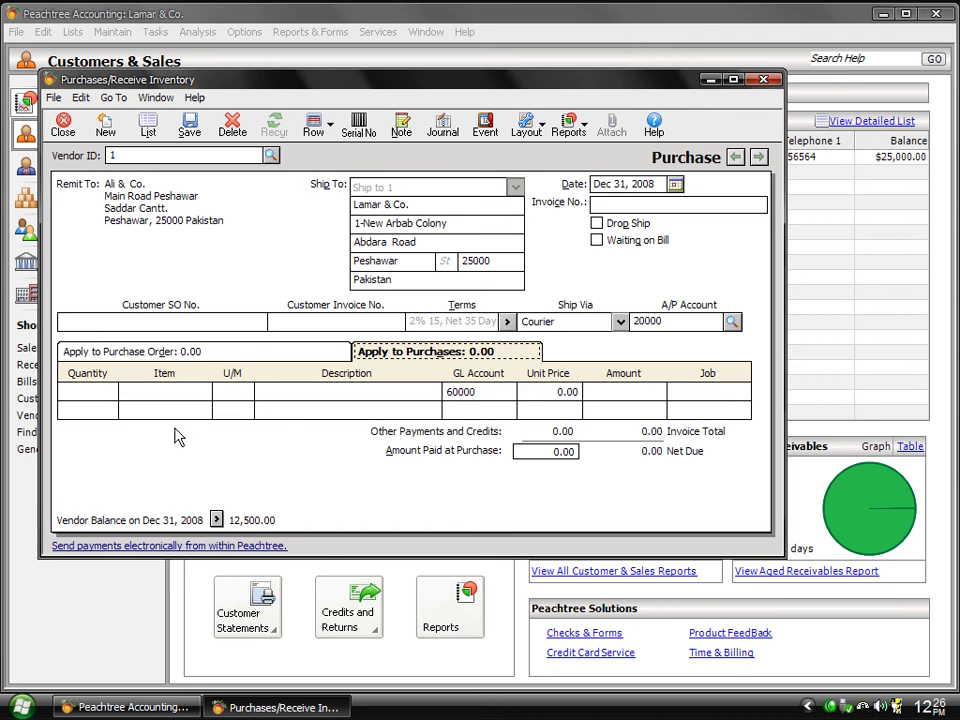
{"action": "left_click", "coordinate": [153, 352]}
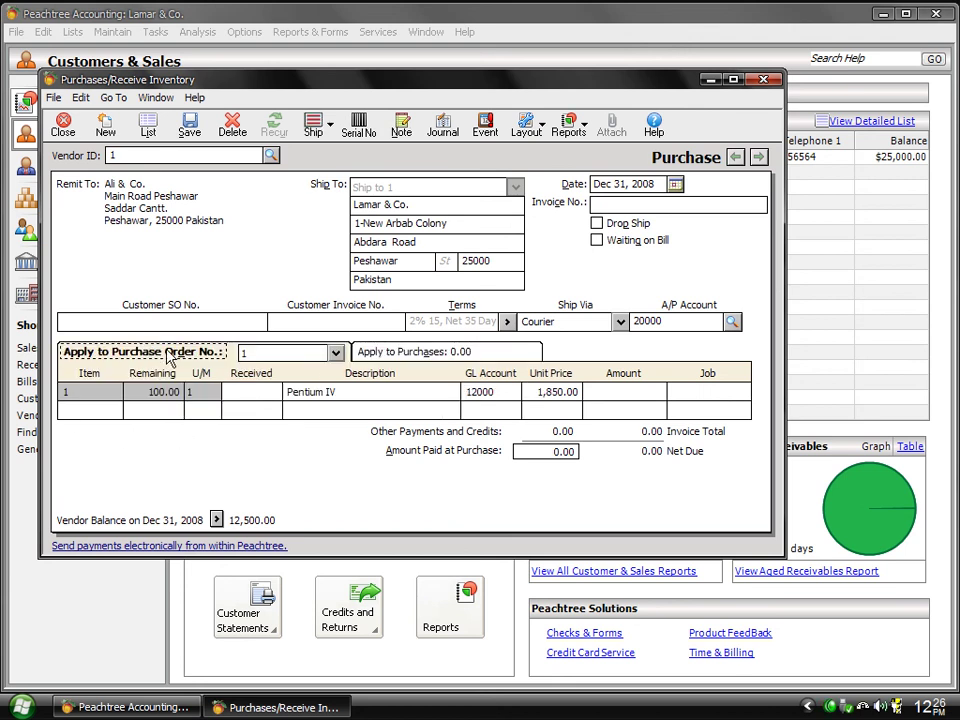